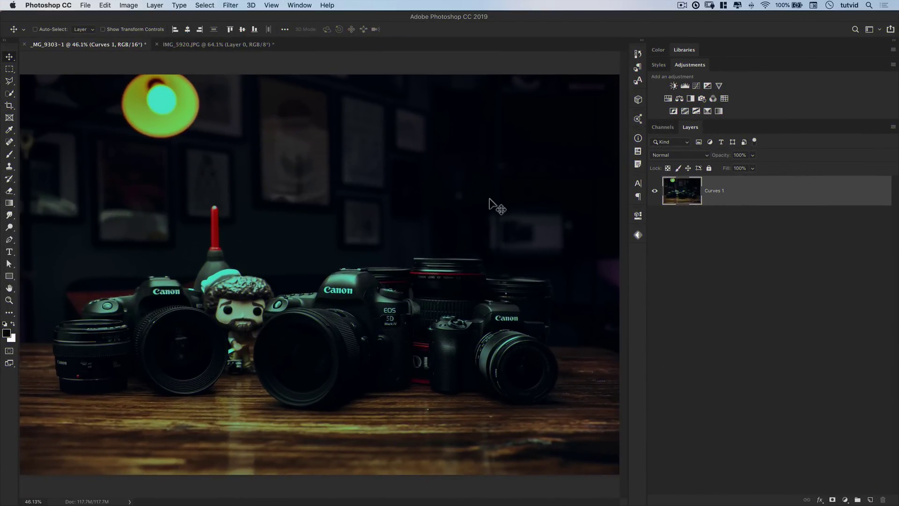
# Step: Open the Window menu over the graded _MG_9303-1 camera photo
pyautogui.click(299, 6)
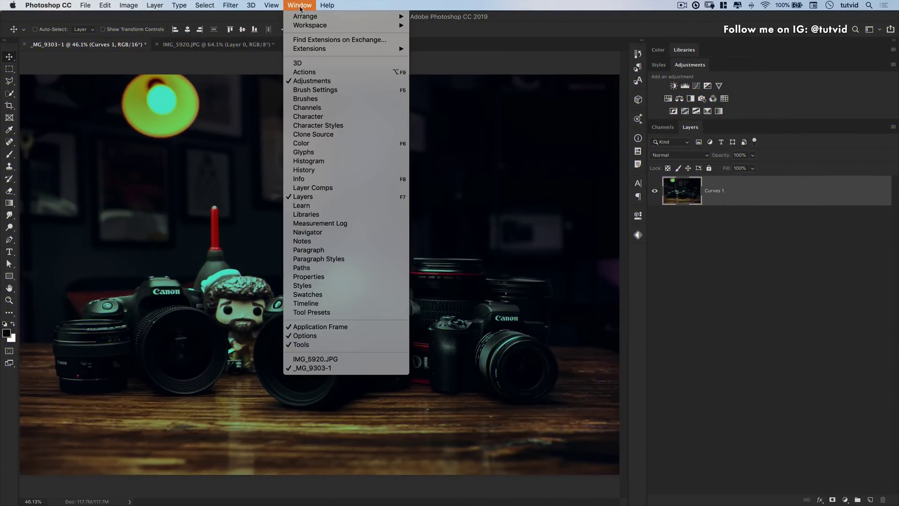
# Step: Show the Actions panel, expand IG Galleries (by tutvid) and select IG Four Image Gallery
pyautogui.click(304, 72)
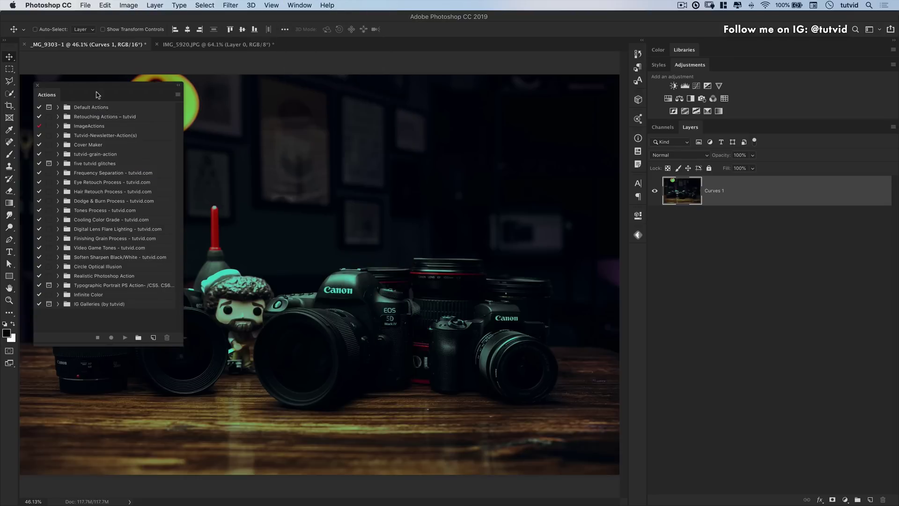
pyautogui.click(177, 96)
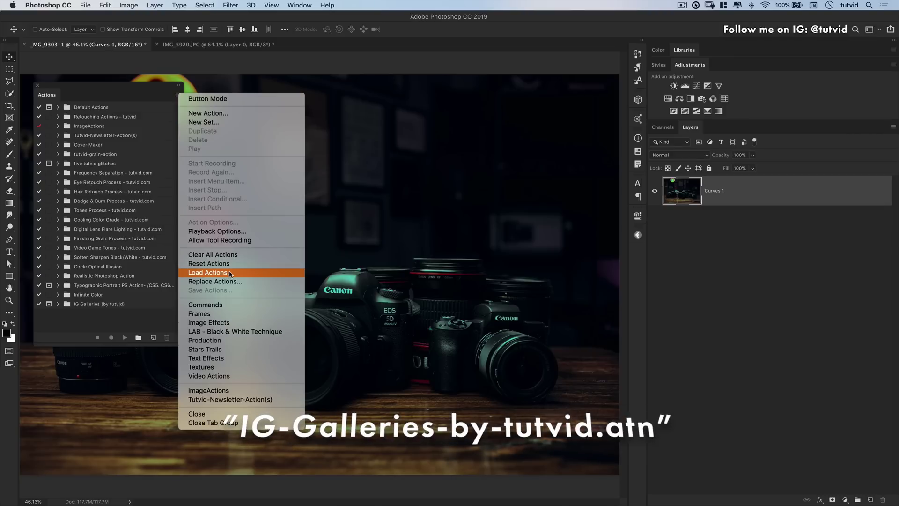
pyautogui.click(91, 316)
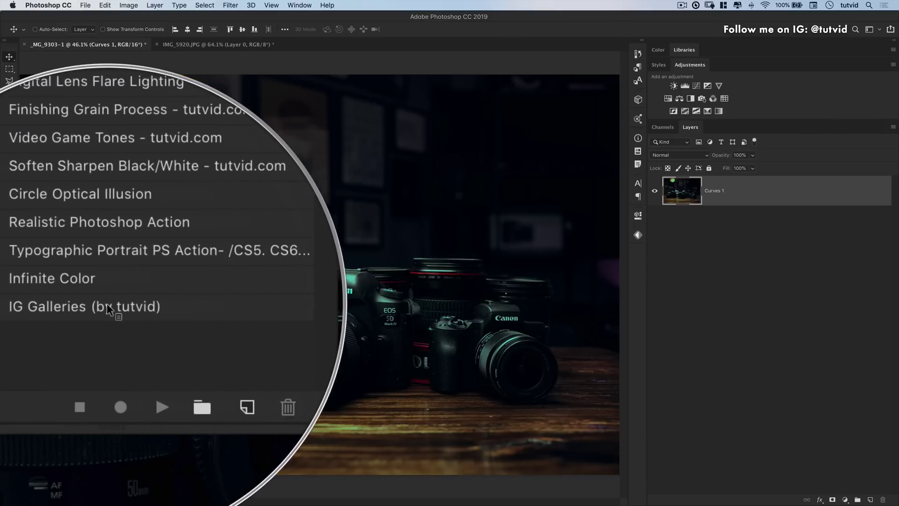
pyautogui.click(59, 305)
pyautogui.scroll(-1, 92, 312)
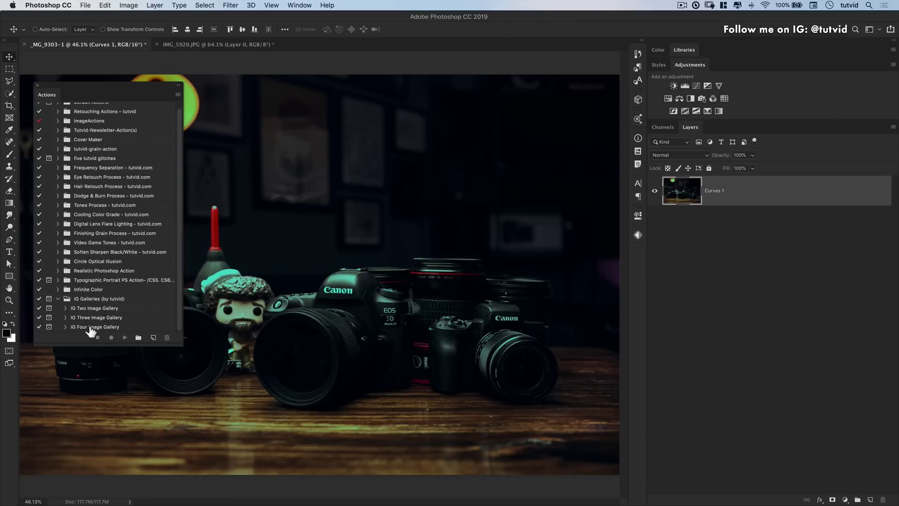
pyautogui.click(90, 327)
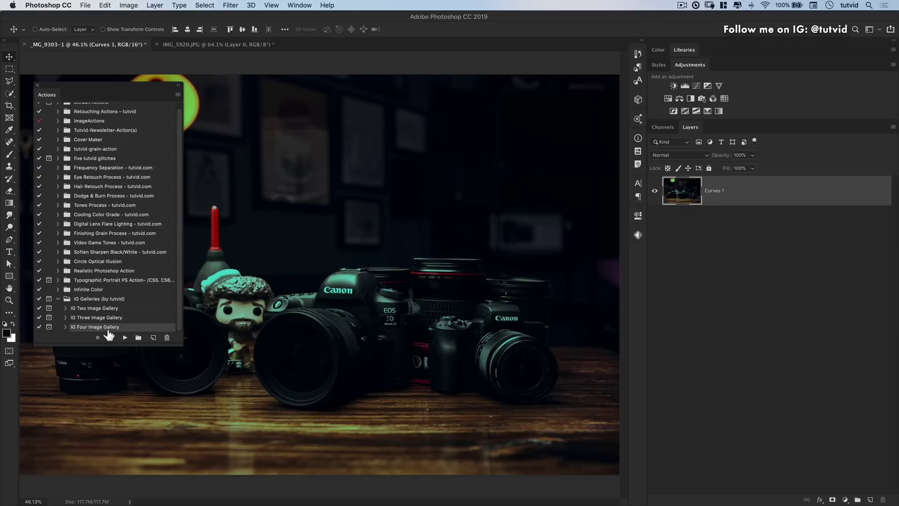
pyautogui.moveTo(104, 88)
pyautogui.mouseDown()
pyautogui.moveTo(153, 87)
pyautogui.moveTo(711, 163)
pyautogui.moveTo(164, 174)
pyautogui.moveTo(113, 93)
pyautogui.moveTo(119, 88)
pyautogui.mouseUp()
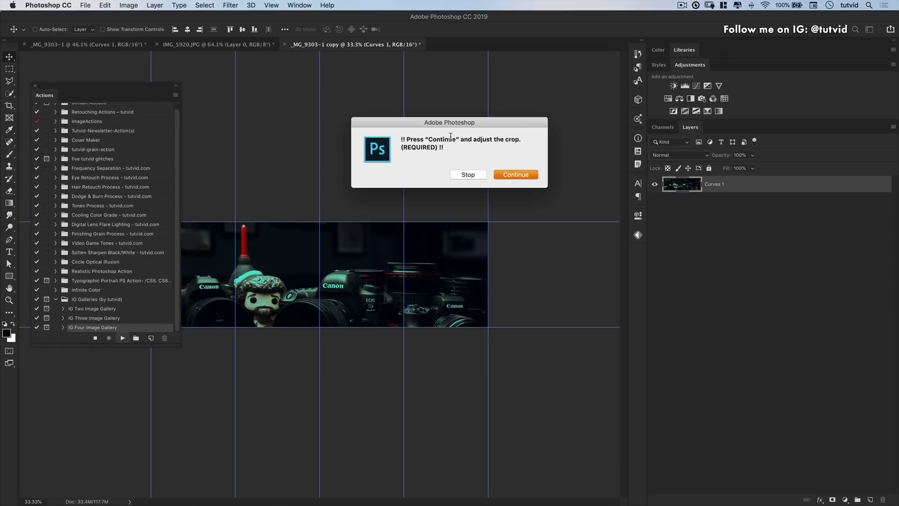
# Step: Let the IG Four Image Gallery action continue past its crop prompt
pyautogui.moveTo(450, 137); pyautogui.dragTo(289, 163)
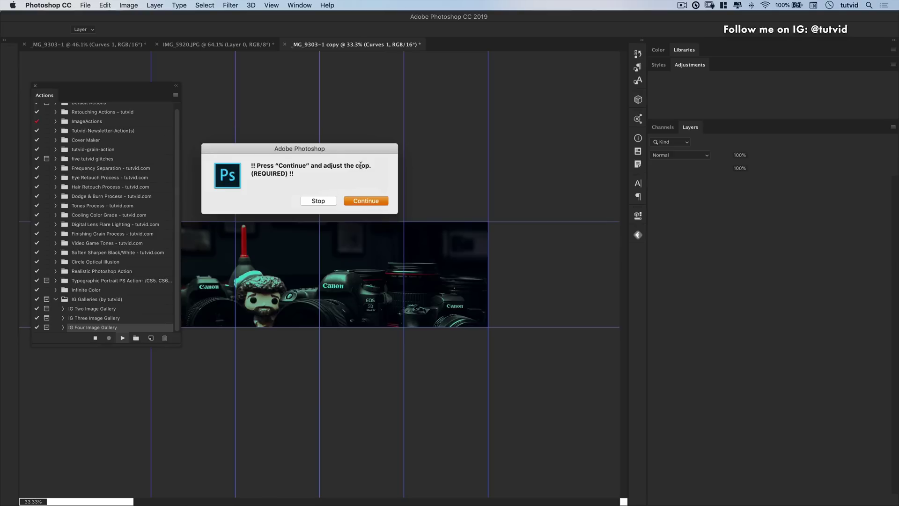
pyautogui.click(368, 202)
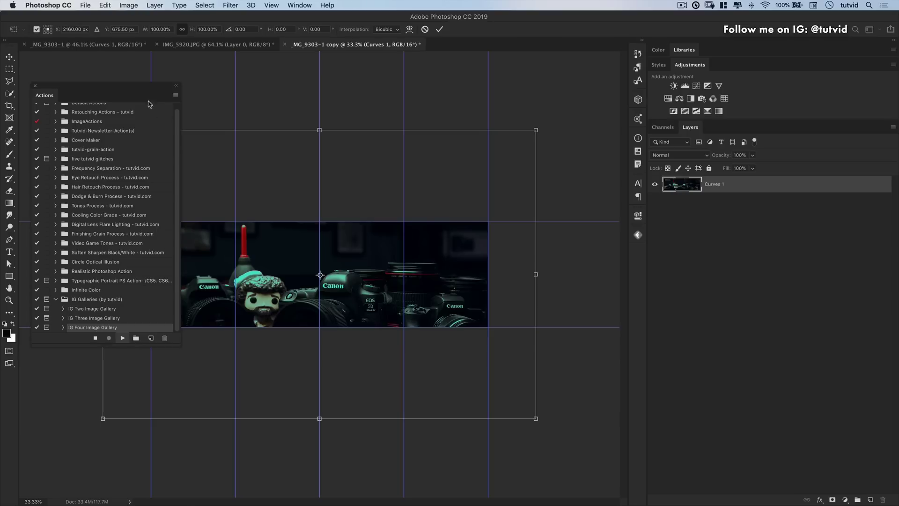
pyautogui.moveTo(103, 88); pyautogui.dragTo(762, 225)
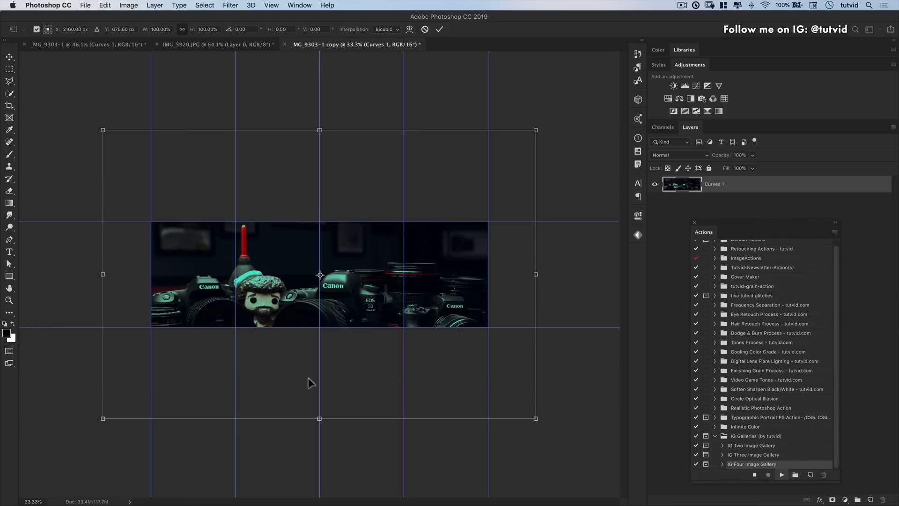
# Step: Scale the photo to about 86.67% and shift it up so the cameras fill the strip
pyautogui.moveTo(534, 417); pyautogui.dragTo(493, 383)
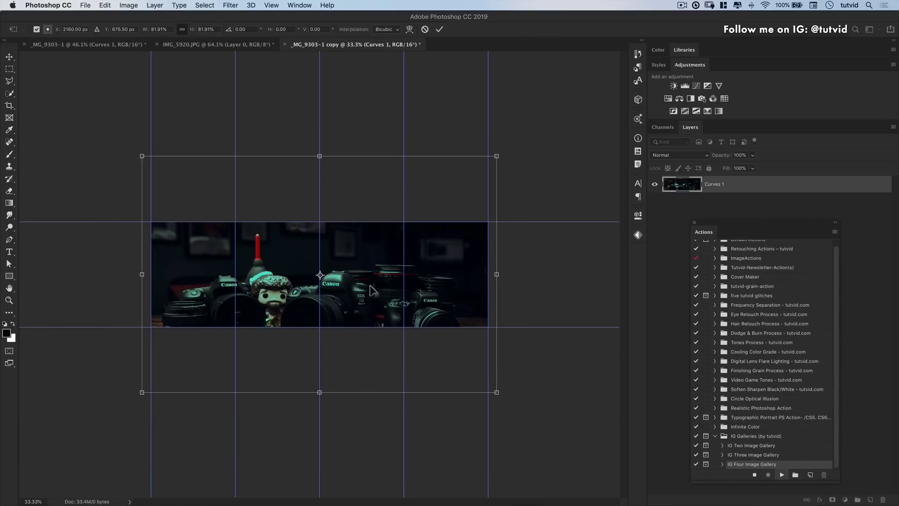
pyautogui.moveTo(370, 291); pyautogui.dragTo(371, 257)
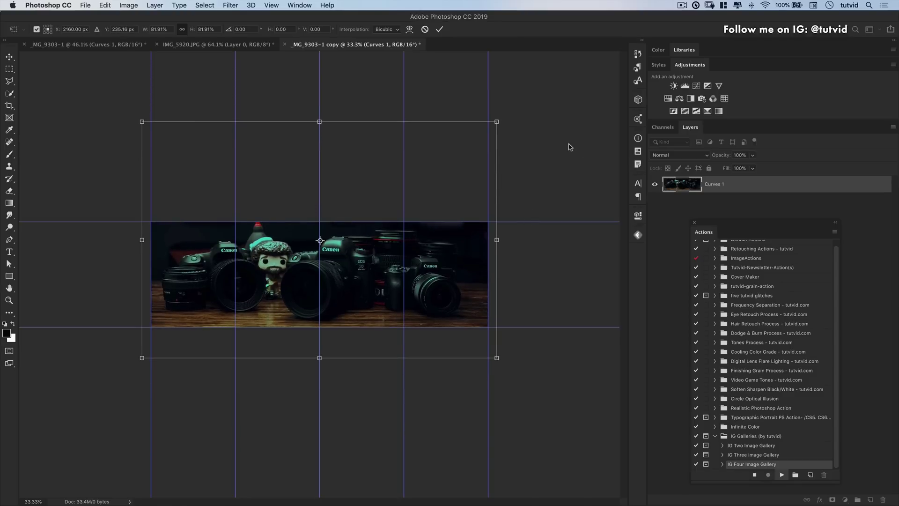
pyautogui.moveTo(497, 123); pyautogui.dragTo(514, 127)
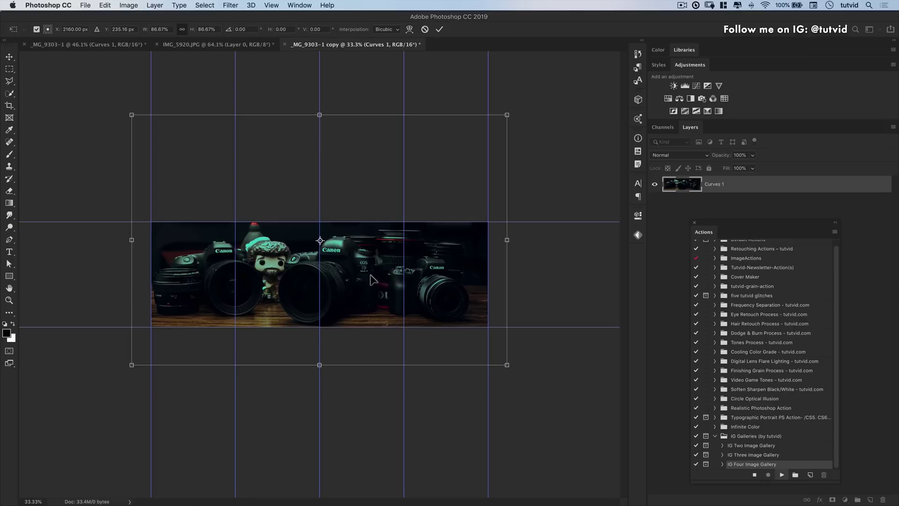
# Step: Commit the resize and export the sliced Image layers as JPGs into a new image_export folder
pyautogui.click(439, 30)
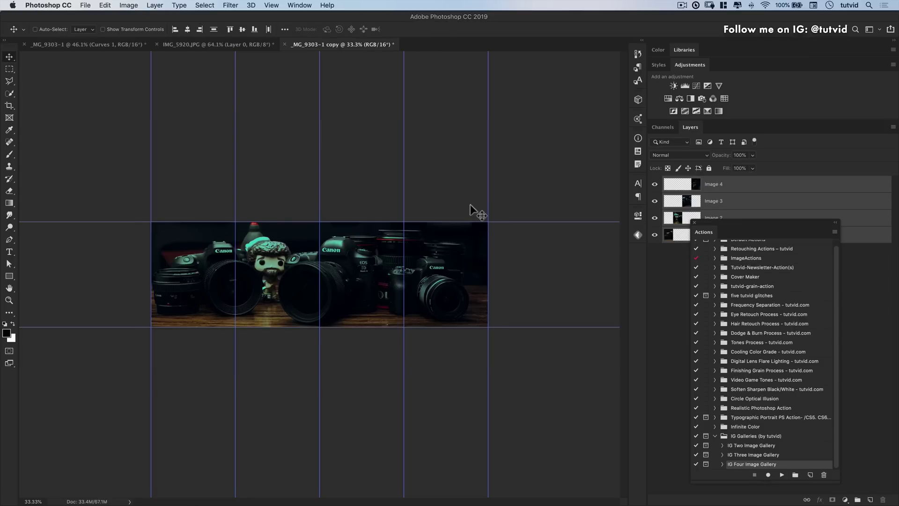
pyautogui.moveTo(742, 223); pyautogui.dragTo(101, 76)
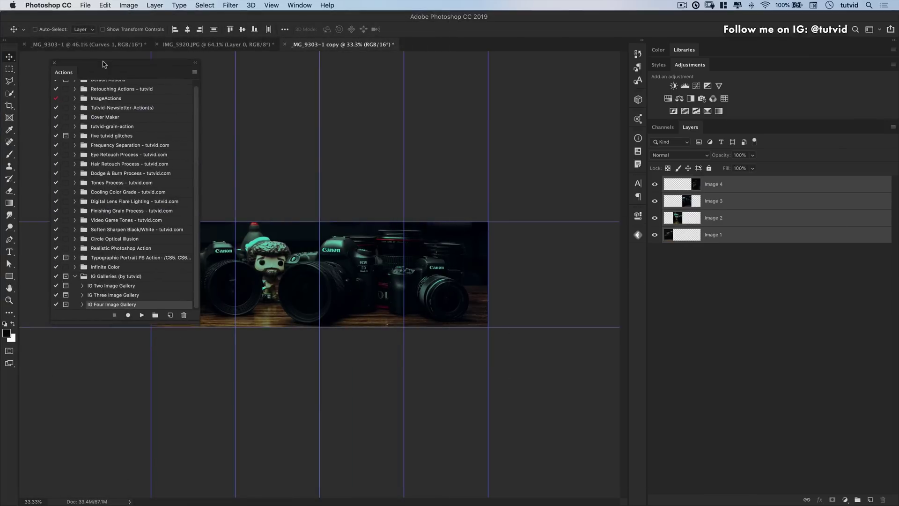
pyautogui.rightClick(712, 200)
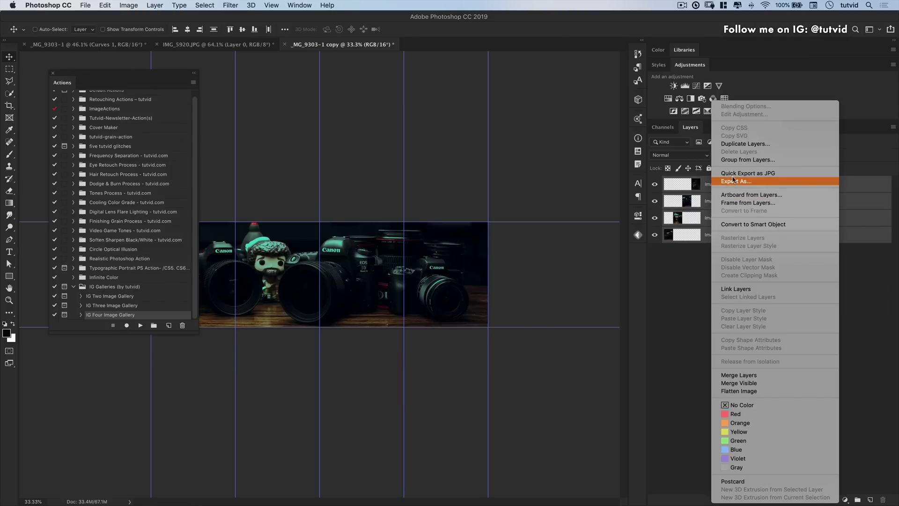
pyautogui.click(753, 173)
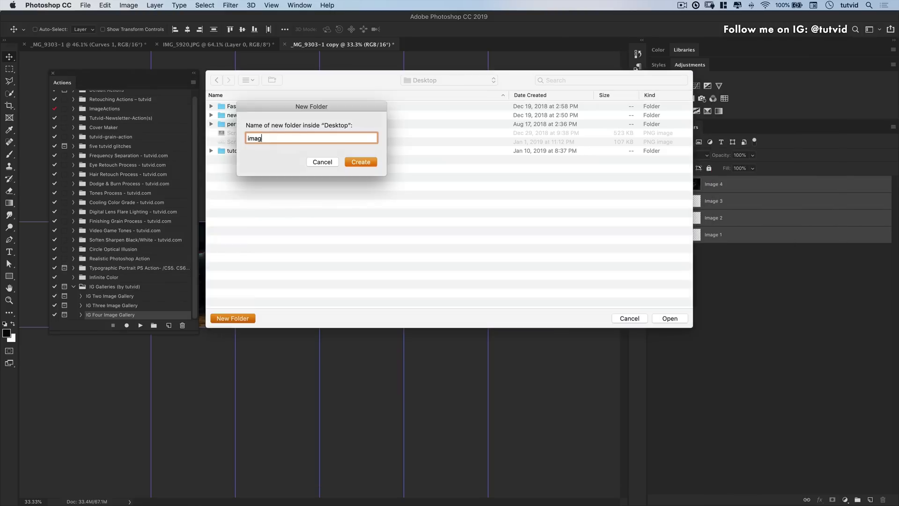
pyautogui.press('Return')
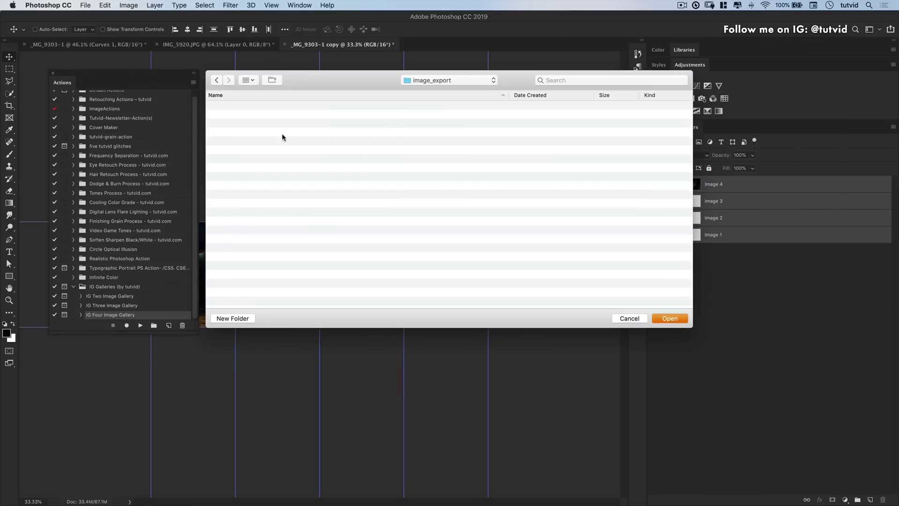
pyautogui.click(668, 320)
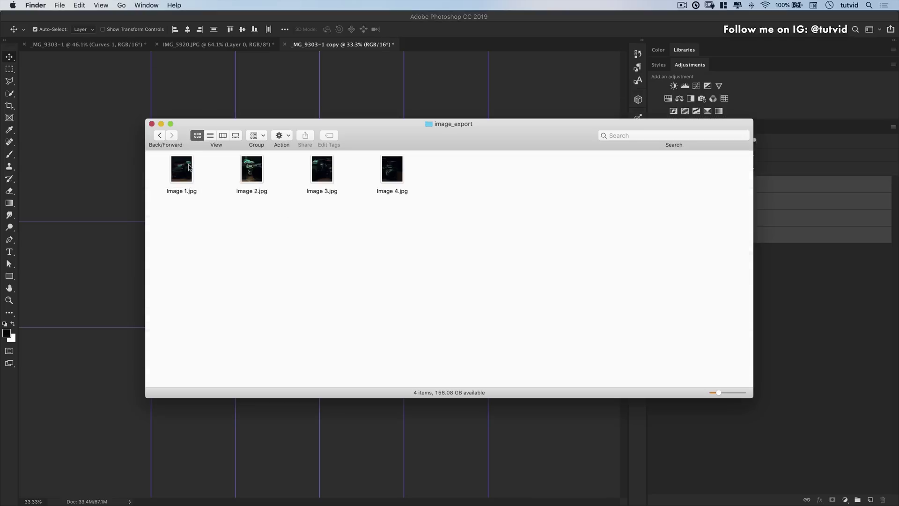
pyautogui.click(186, 173)
pyautogui.press('space')
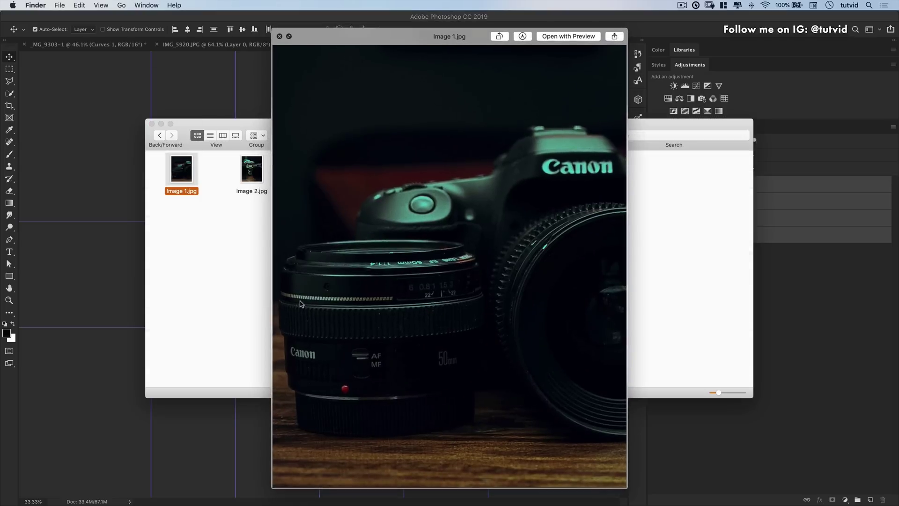
pyautogui.press('Right')
pyautogui.press('Right')
pyautogui.press('Right')
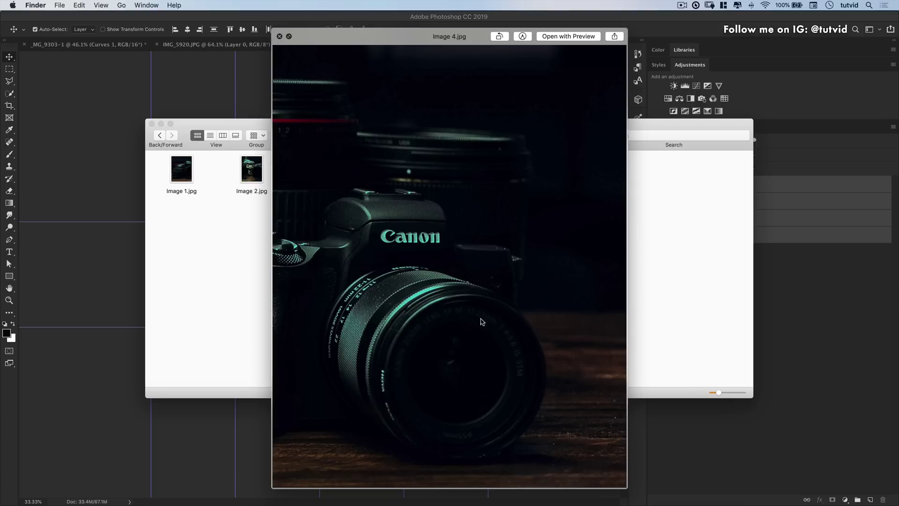
pyautogui.press('space')
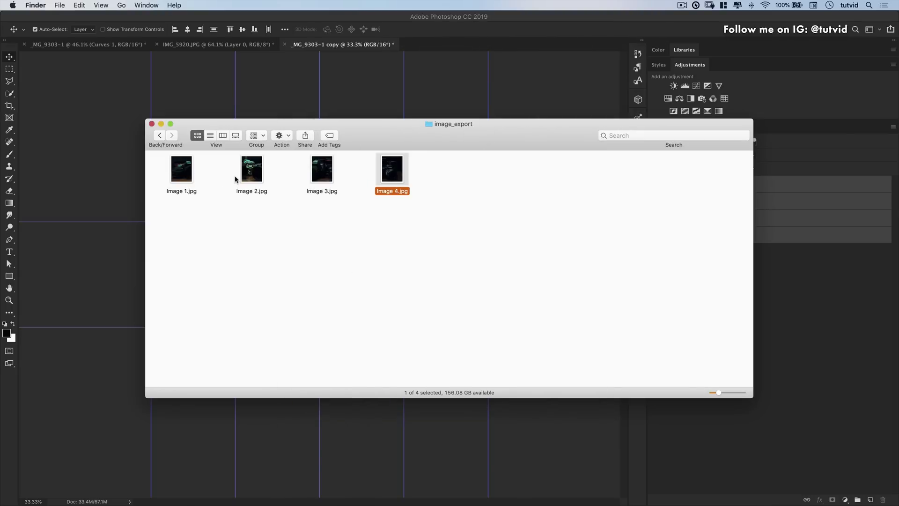
# Step: Collapse the IG Galleries action set and close the Actions panel
pyautogui.click(280, 79)
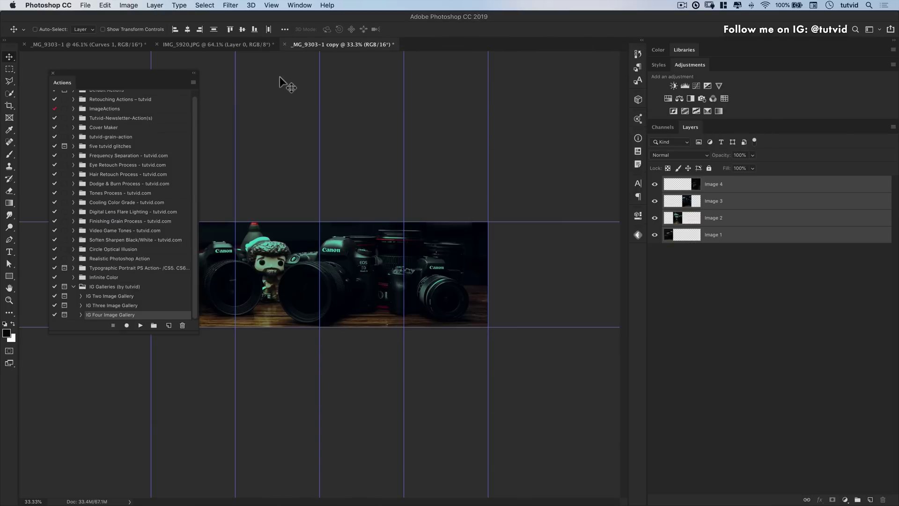
pyautogui.click(75, 287)
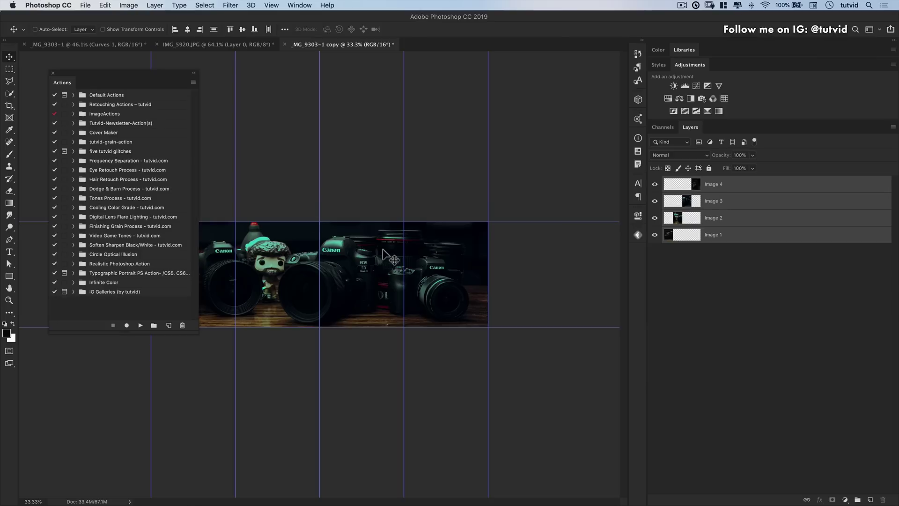
pyautogui.click(53, 73)
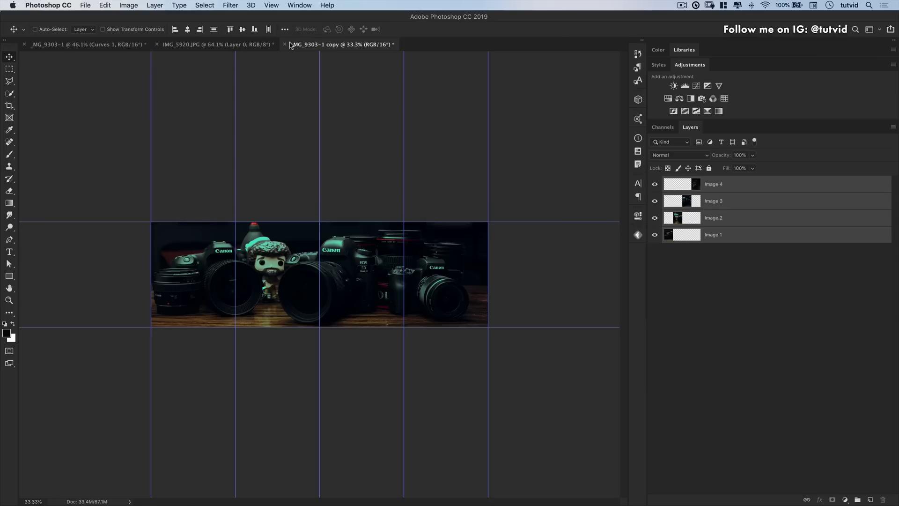
# Step: Close the sliced _MG_9303-1 copy without saving
pyautogui.click(285, 44)
pyautogui.click(411, 177)
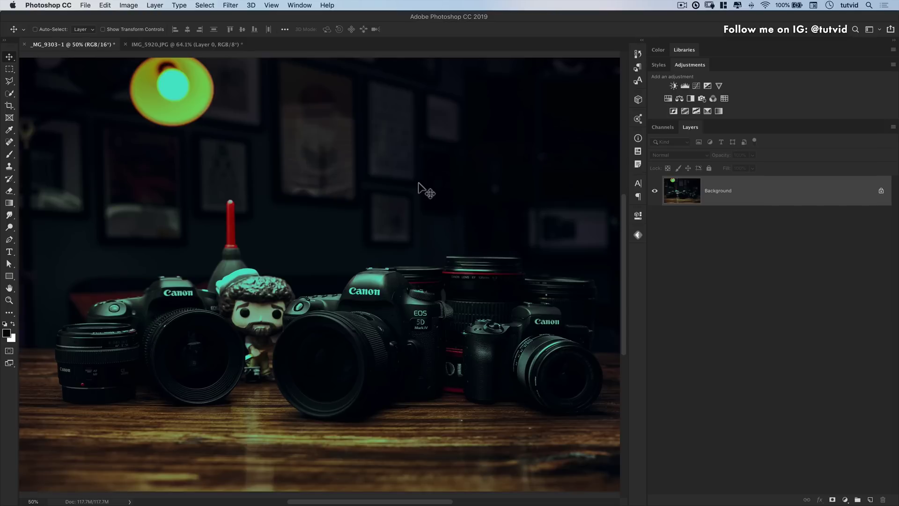
pyautogui.click(85, 6)
# Step: Create a blank 1080 × 1350 px document and zoom the view out to 50%
pyautogui.click(96, 17)
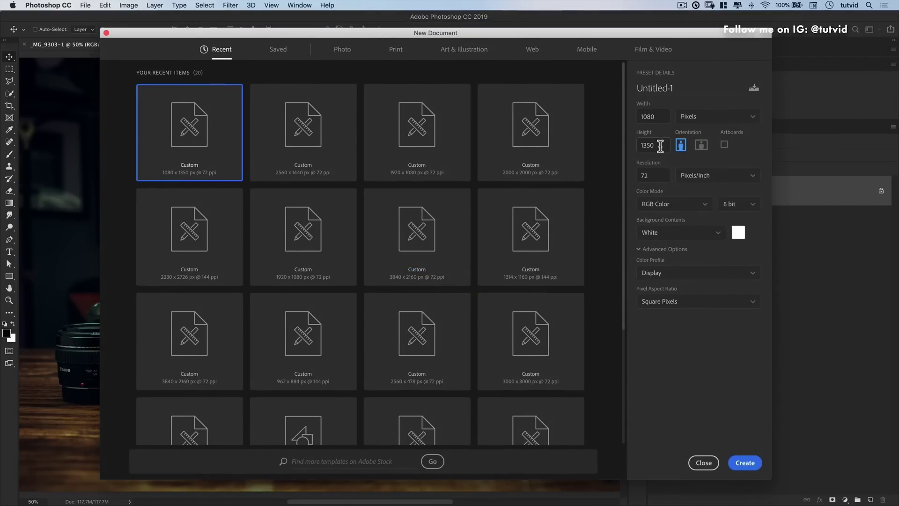
pyautogui.moveTo(660, 147); pyautogui.dragTo(591, 145)
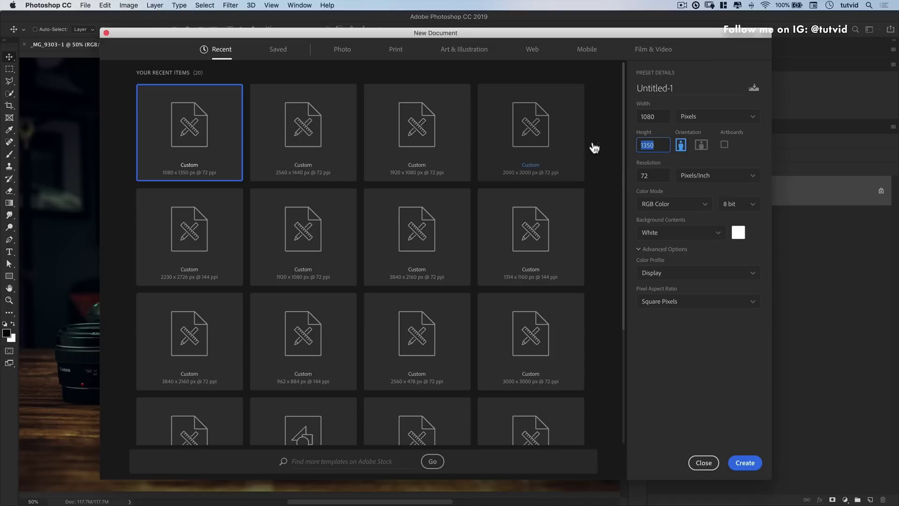
pyautogui.doubleClick(663, 120)
pyautogui.click(663, 146)
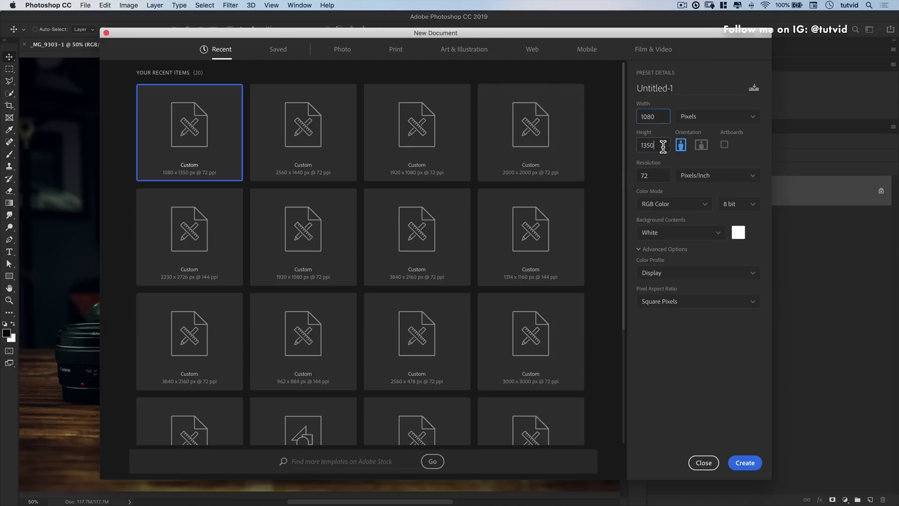
pyautogui.doubleClick(663, 146)
pyautogui.click(745, 464)
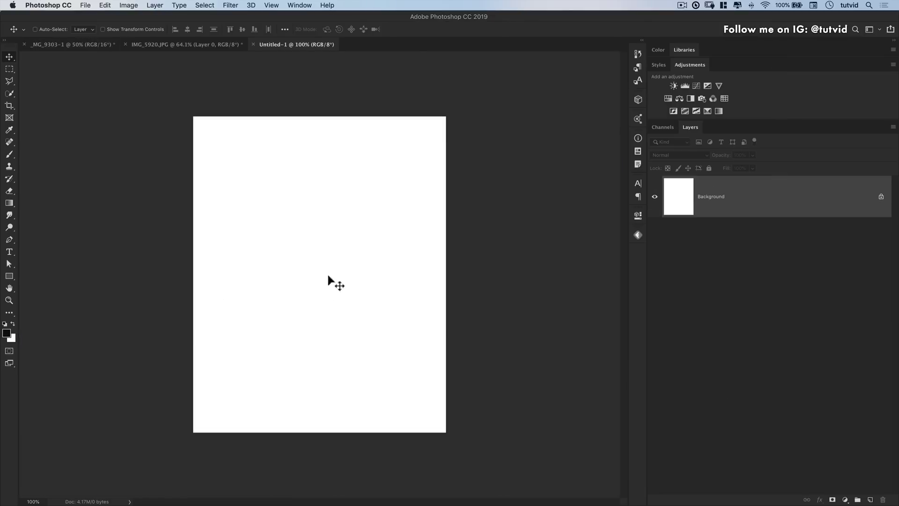
pyautogui.press('super+minus')
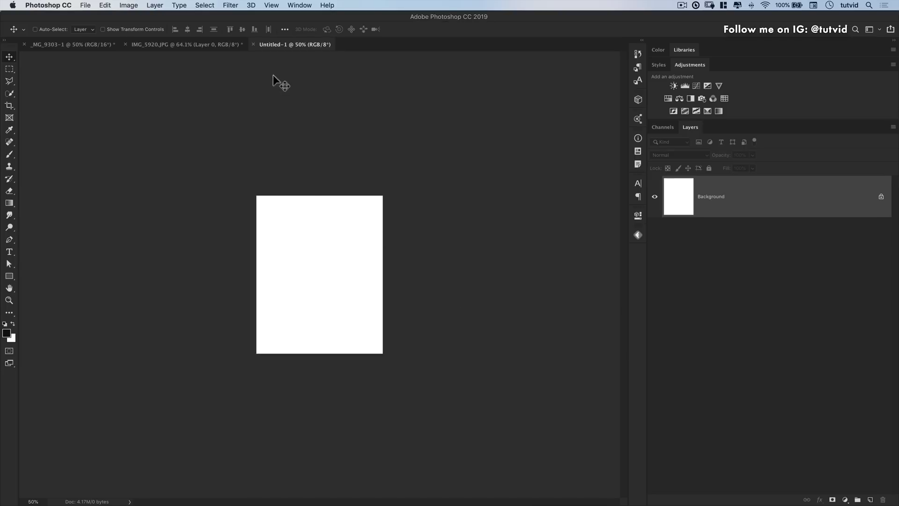
# Step: Set the canvas width to 300 percent, making it 3240 × 1350 px
pyautogui.click(130, 7)
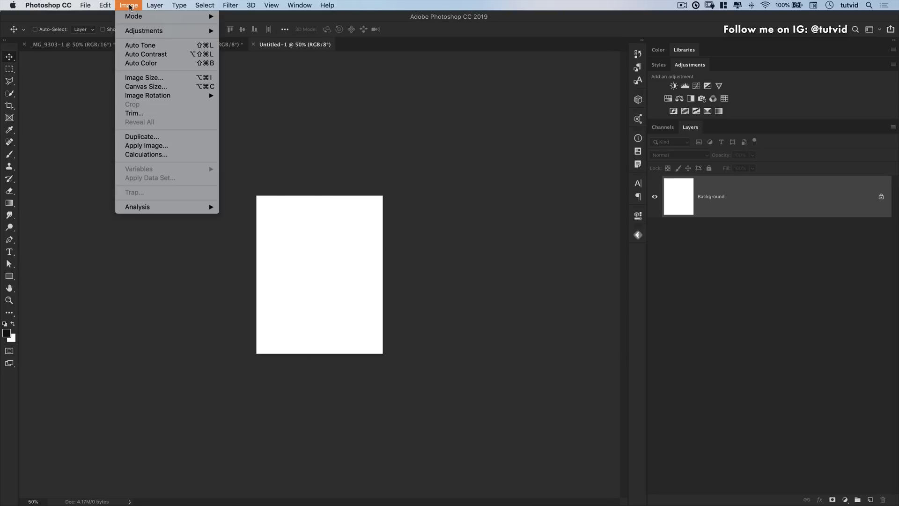
pyautogui.click(154, 87)
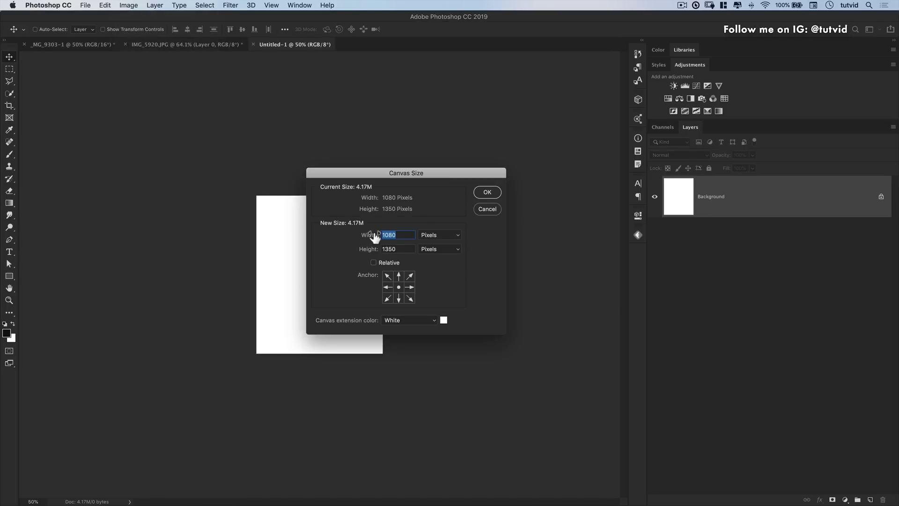
pyautogui.click(433, 234)
pyautogui.click(440, 228)
pyautogui.write('300')
pyautogui.click(487, 192)
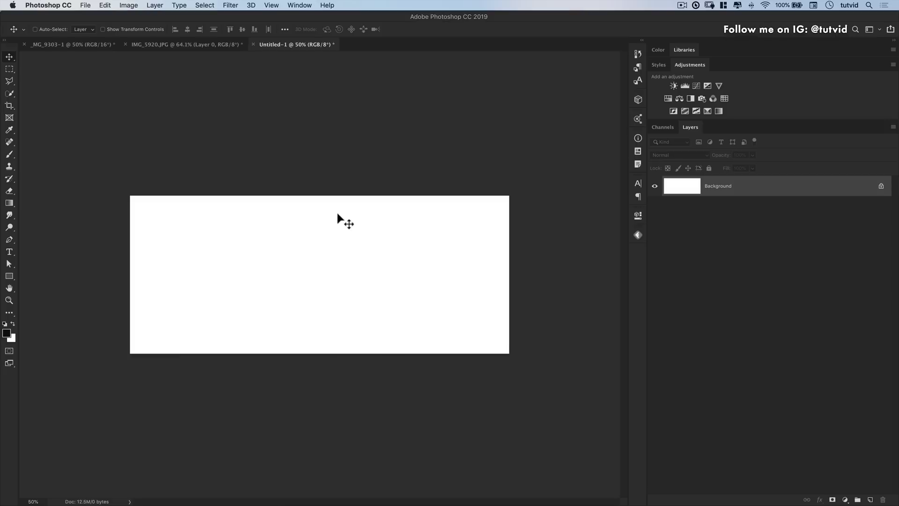
pyautogui.click(273, 6)
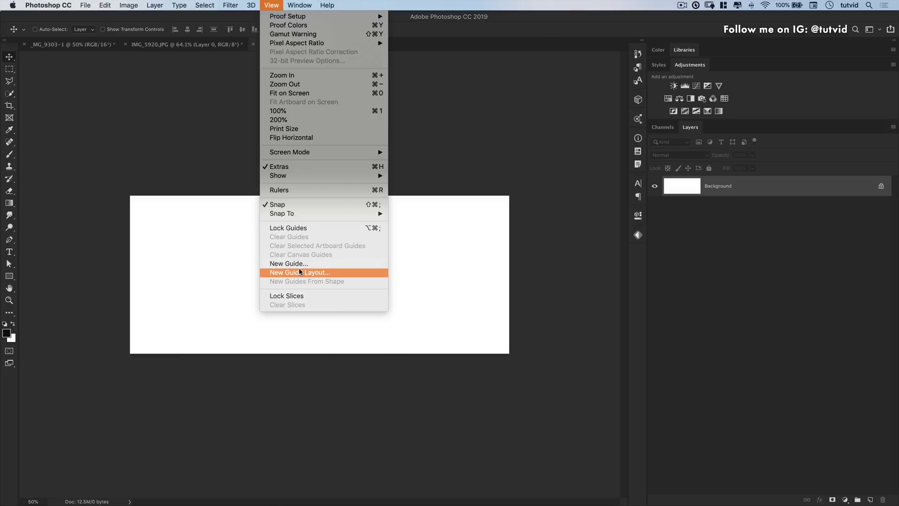
# Step: Apply a New Guide Layout of 3 columns and 1 row to the canvas
pyautogui.click(315, 273)
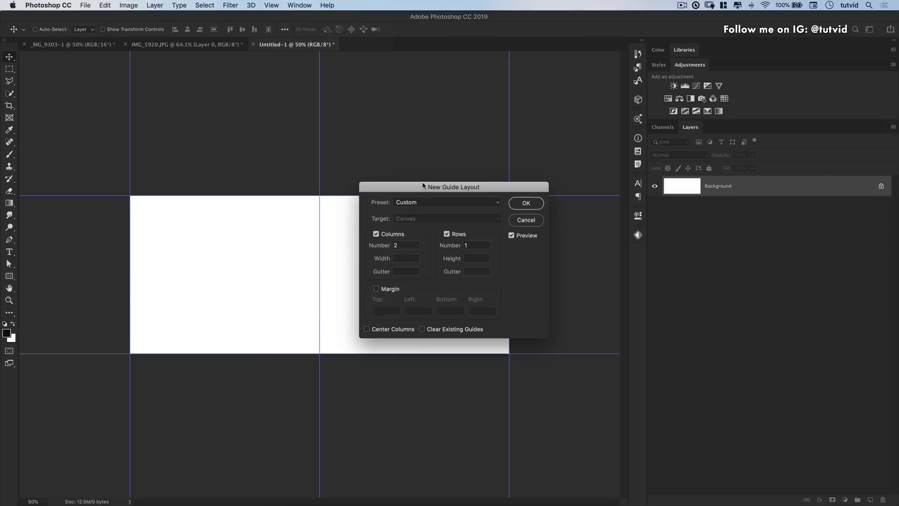
pyautogui.moveTo(423, 186); pyautogui.dragTo(494, 127)
pyautogui.doubleClick(478, 186)
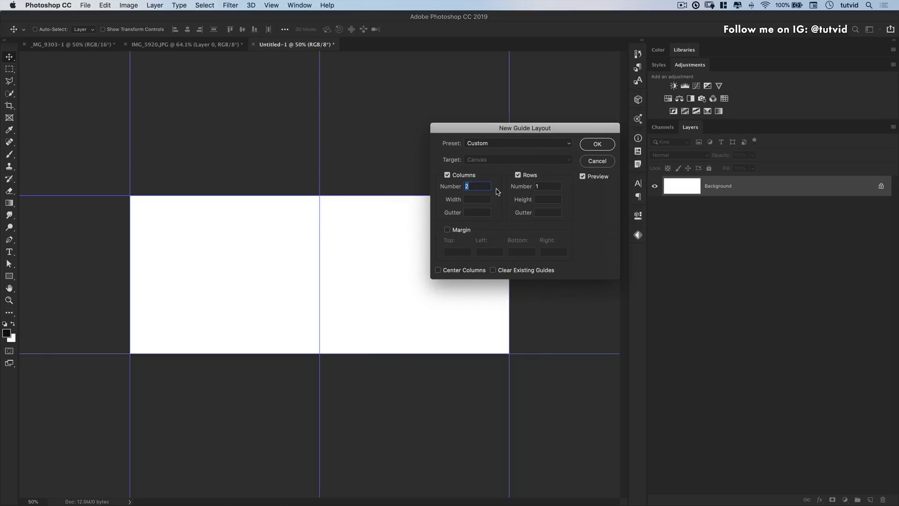
pyautogui.write('3')
pyautogui.moveTo(479, 186); pyautogui.dragTo(450, 187)
pyautogui.write('3')
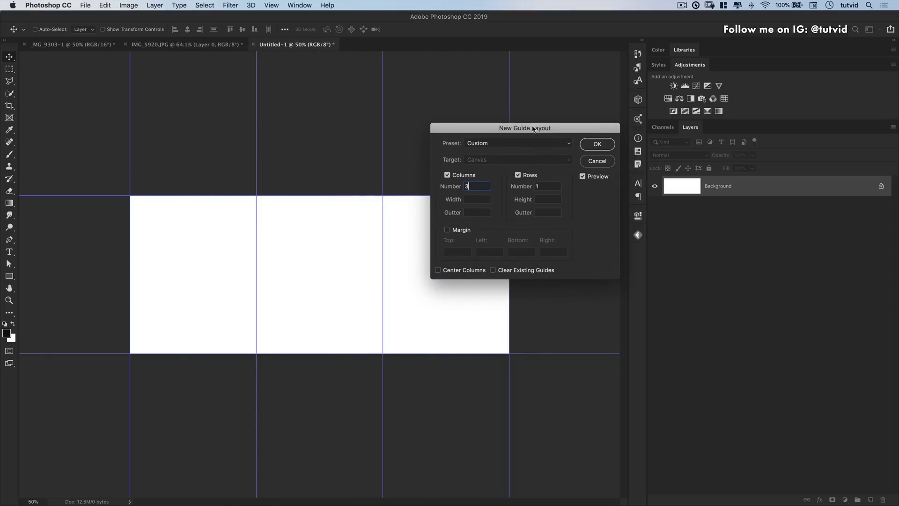
pyautogui.moveTo(533, 128); pyautogui.dragTo(650, 187)
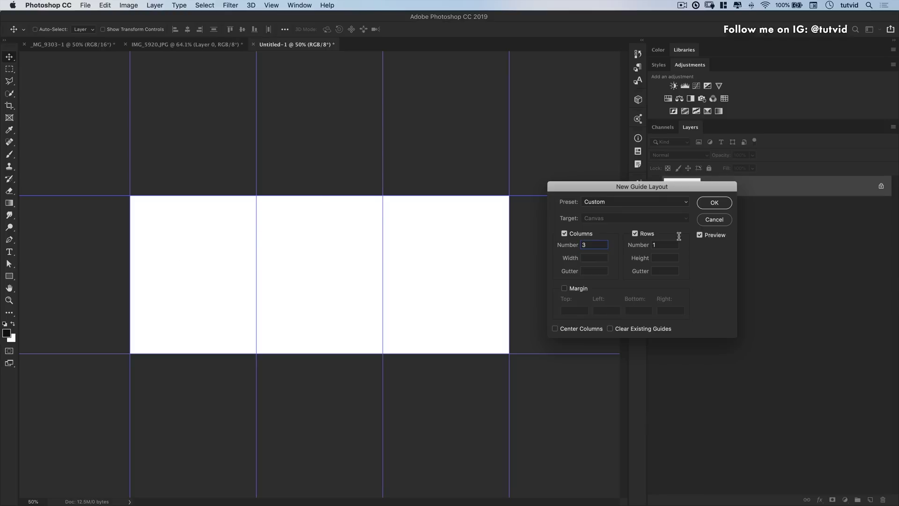
pyautogui.click(717, 203)
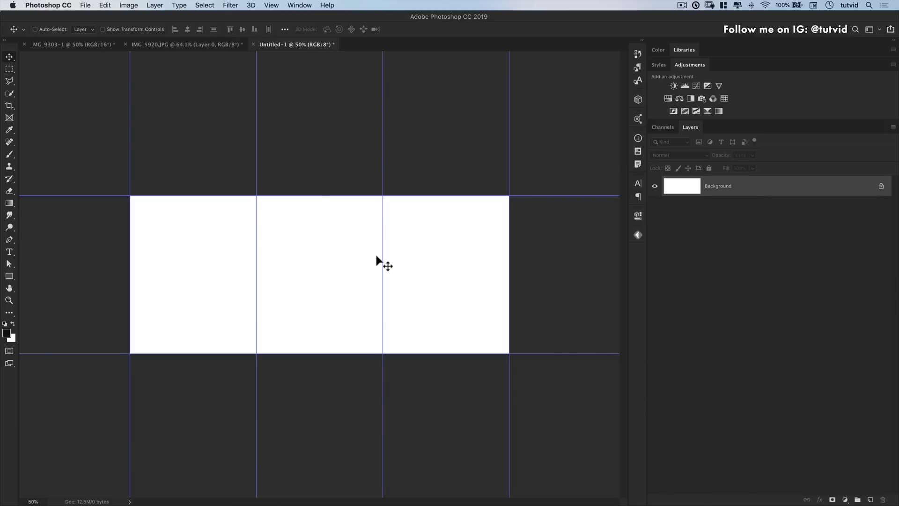
# Step: Draw a blue 1080 × 1350 px rectangle with the Rectangle tool
pyautogui.click(271, 5)
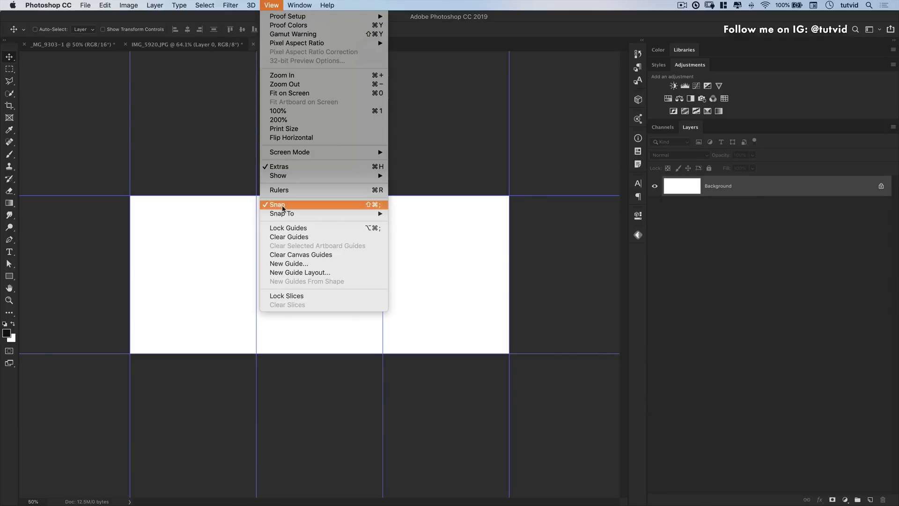
pyautogui.click(10, 276)
pyautogui.moveTo(10, 276); pyautogui.dragTo(42, 274)
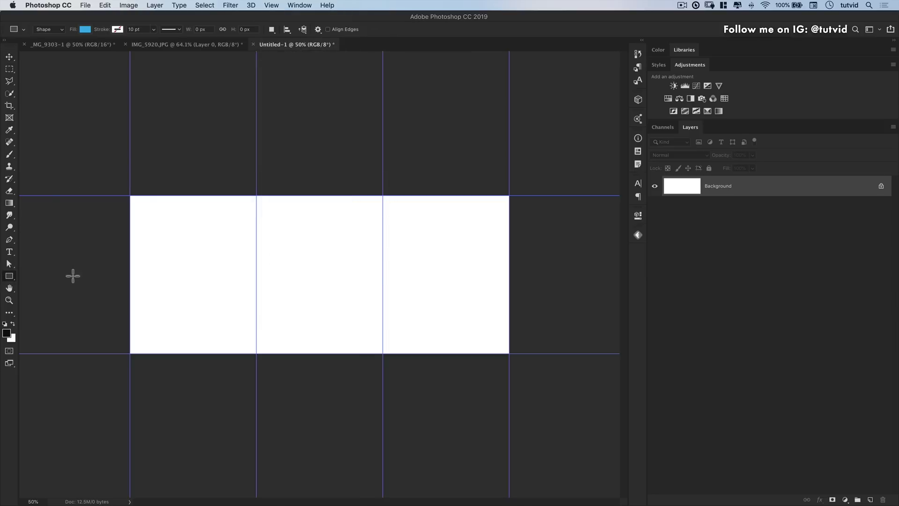
pyautogui.click(207, 230)
pyautogui.moveTo(456, 283); pyautogui.dragTo(392, 274)
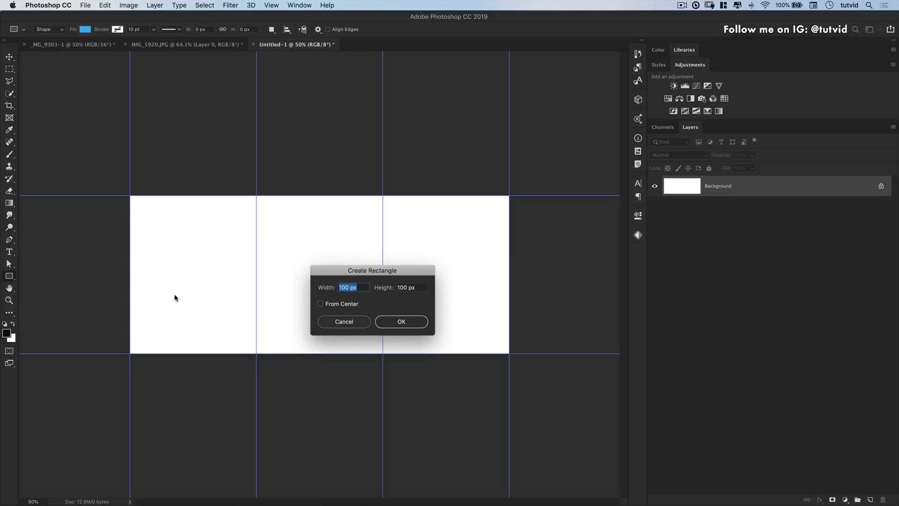
pyautogui.write('1080')
pyautogui.press('Tab')
pyautogui.click(408, 322)
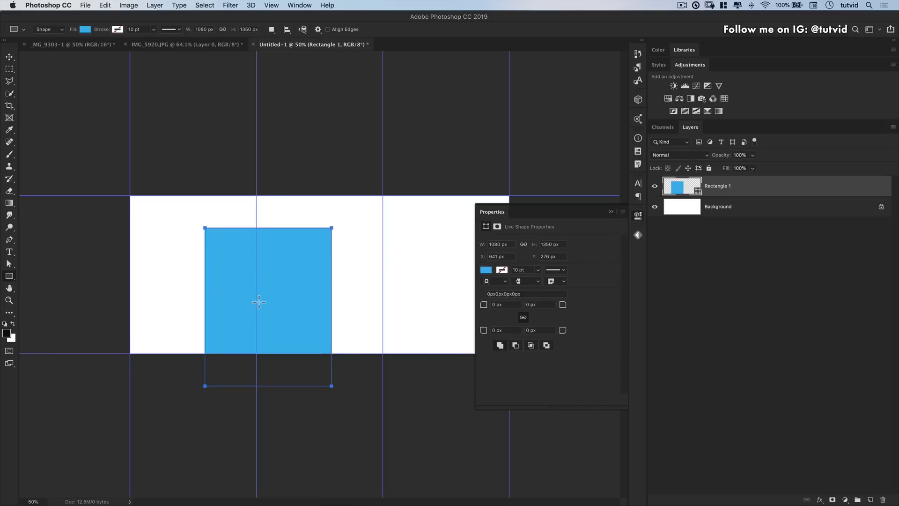
# Step: Align the rectangle to the canvas's left and top edges
pyautogui.click(287, 29)
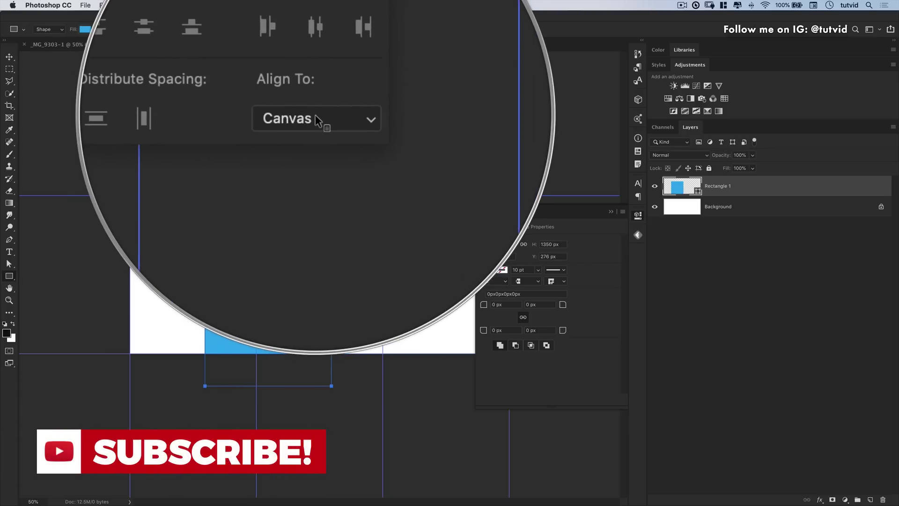
pyautogui.click(242, 56)
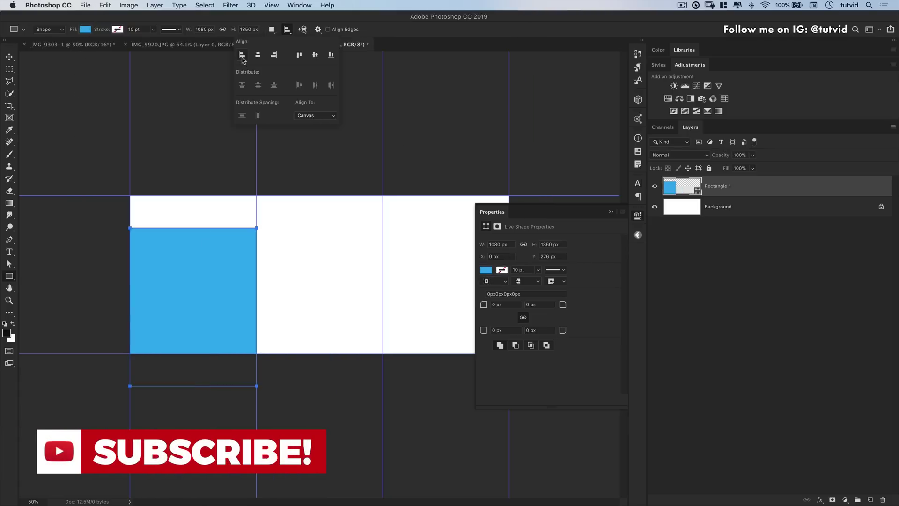
pyautogui.click(299, 55)
pyautogui.click(637, 215)
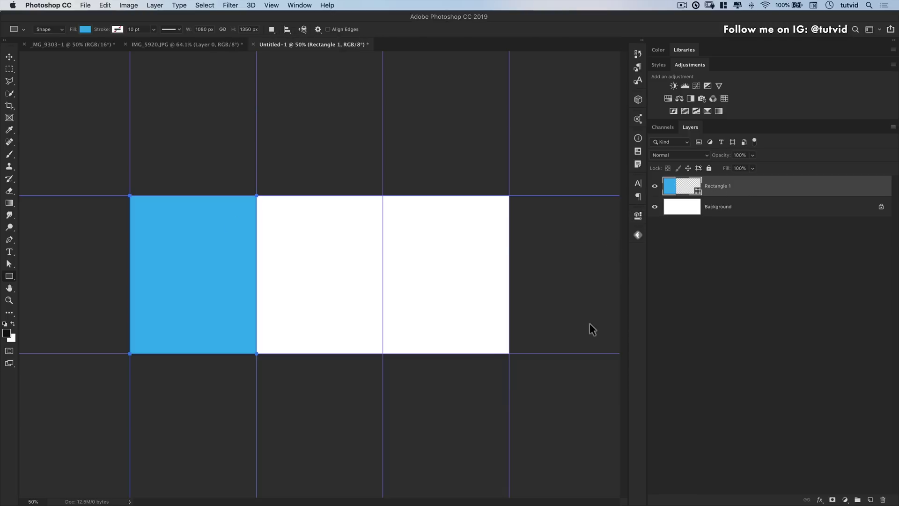
# Step: Duplicate the blue rectangle and align the copy to the canvas's right edge
pyautogui.press('super+j')
pyautogui.press('super+j')
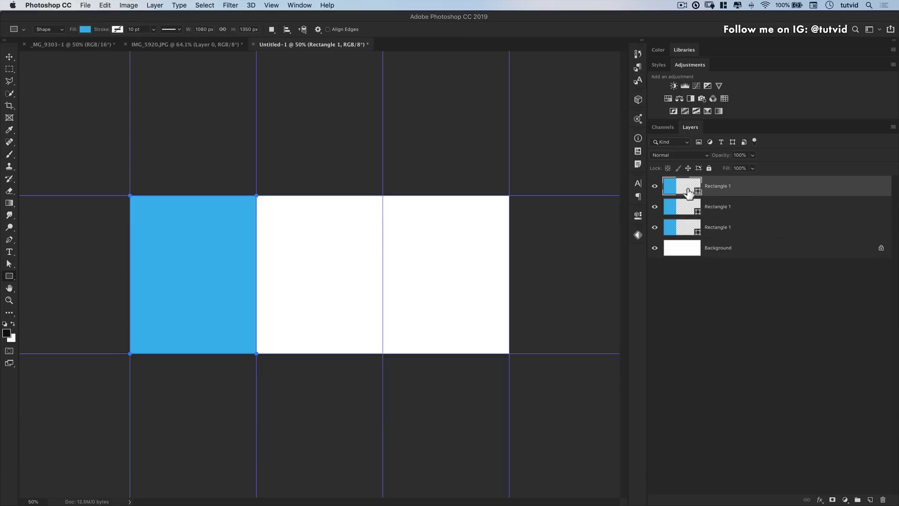
pyautogui.click(286, 30)
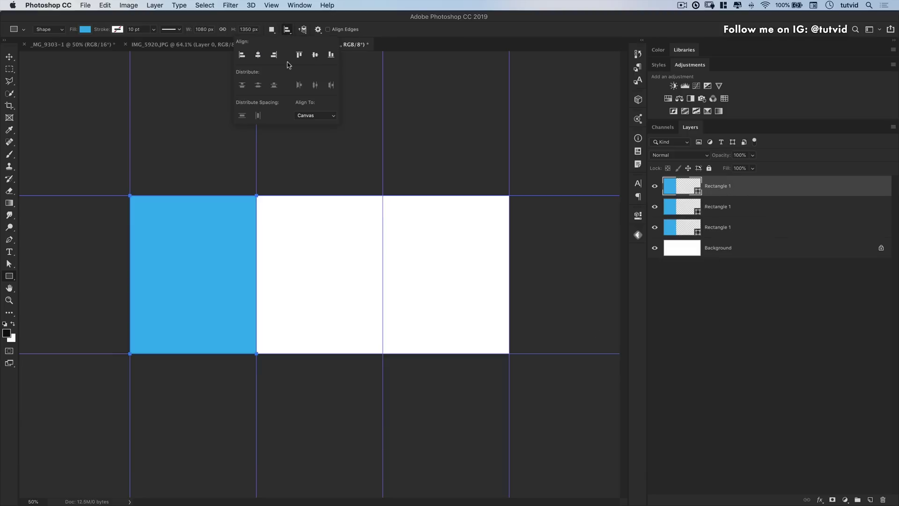
pyautogui.click(274, 56)
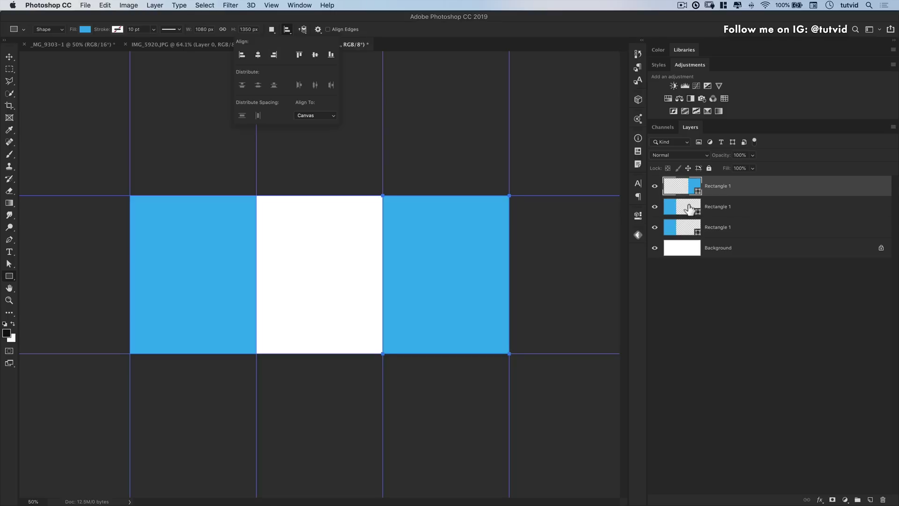
# Step: Move the middle rectangle 1080 px right into the centre column
pyautogui.click(698, 209)
pyautogui.click(286, 30)
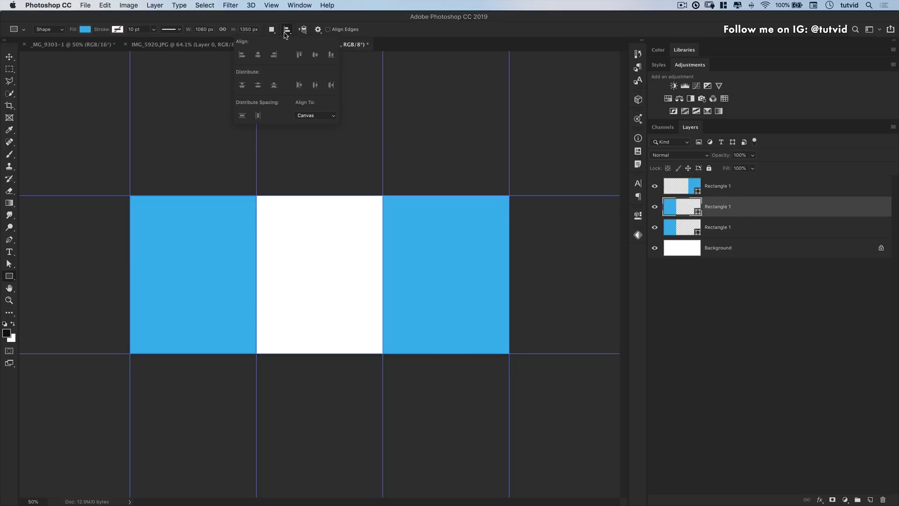
pyautogui.click(730, 214)
pyautogui.click(12, 57)
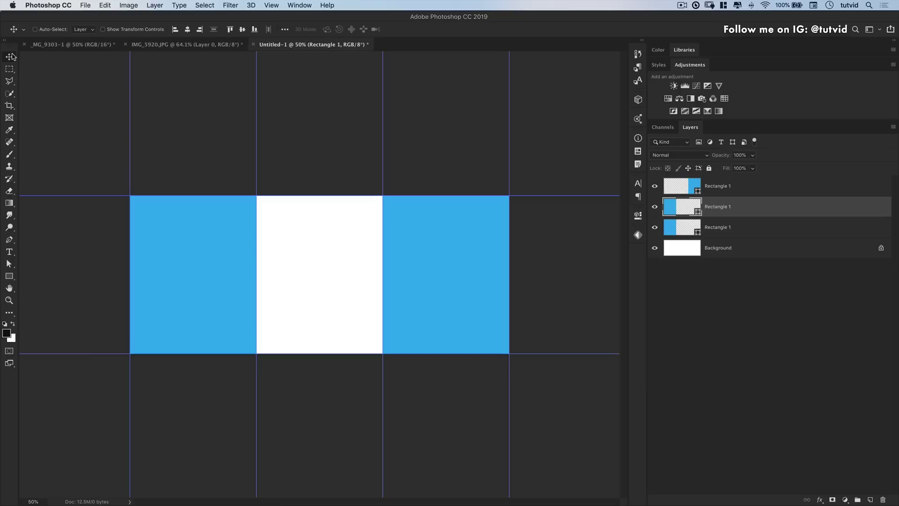
pyautogui.moveTo(215, 265); pyautogui.dragTo(340, 271)
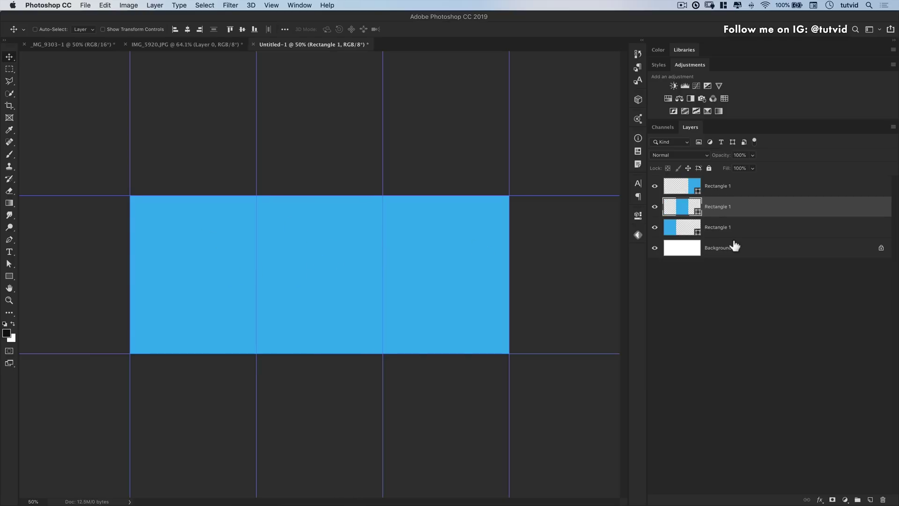
pyautogui.click(731, 188)
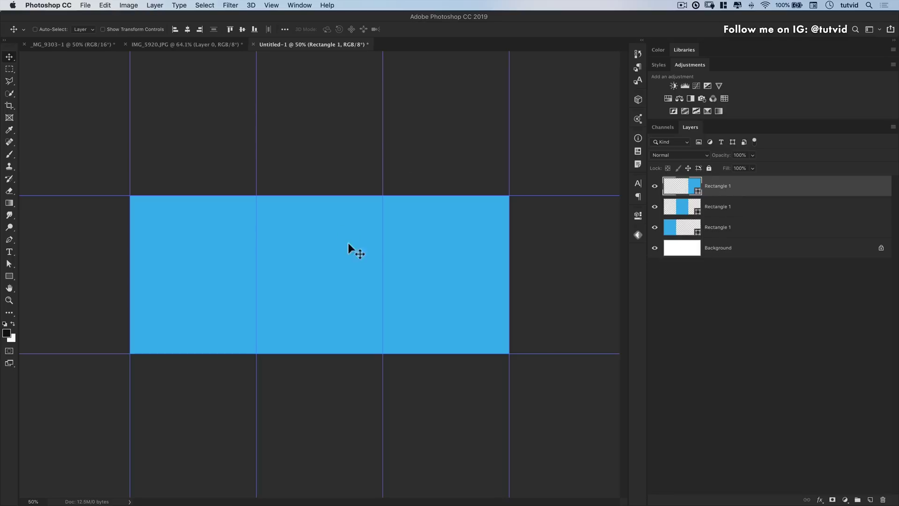
pyautogui.click(209, 44)
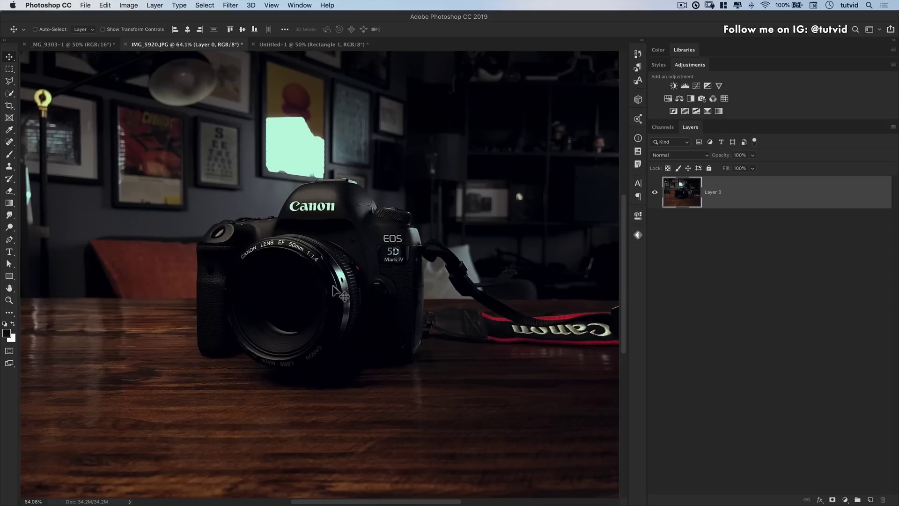
# Step: Bring the camera photo from IMG_5920.JPG into Untitled-1 as Layer 1, positioned inside the guides
pyautogui.moveTo(347, 280); pyautogui.dragTo(310, 49)
pyautogui.moveTo(328, 265); pyautogui.dragTo(328, 263)
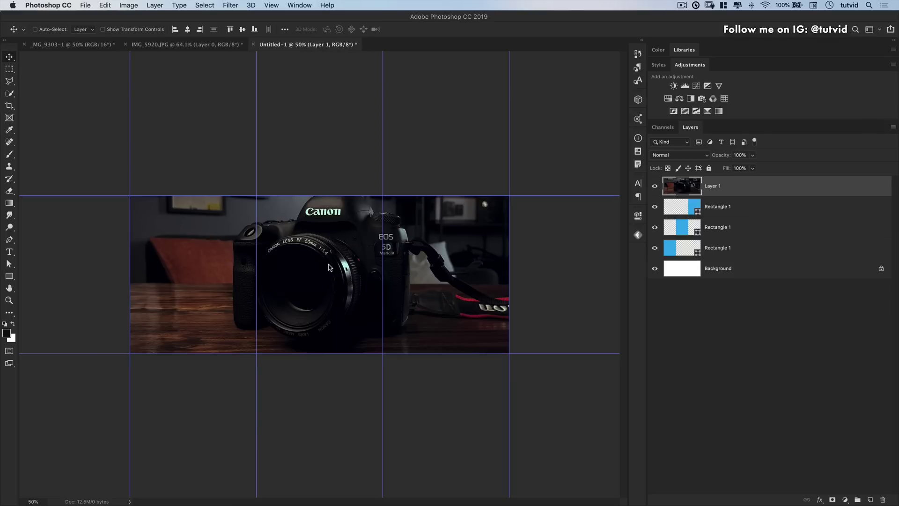
pyautogui.click(201, 46)
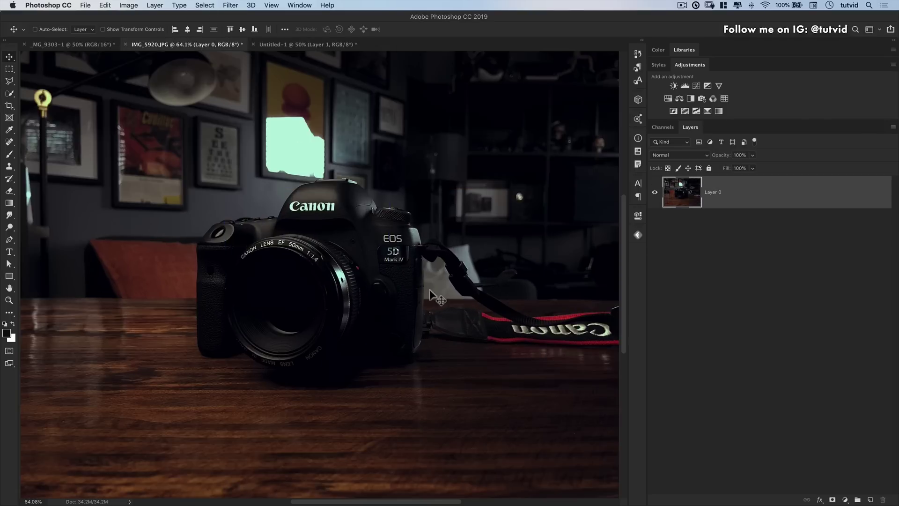
pyautogui.click(309, 45)
pyautogui.moveTo(427, 300); pyautogui.dragTo(419, 263)
pyautogui.press('super+t')
# Step: Shrink the camera photo to about 92% and shift it slightly left and down
pyautogui.moveTo(531, 96); pyautogui.dragTo(514, 109)
pyautogui.moveTo(445, 257); pyautogui.dragTo(443, 253)
pyautogui.press('Left')
pyautogui.press('Left')
pyautogui.press('Left')
pyautogui.press('Down')
pyautogui.press('Down')
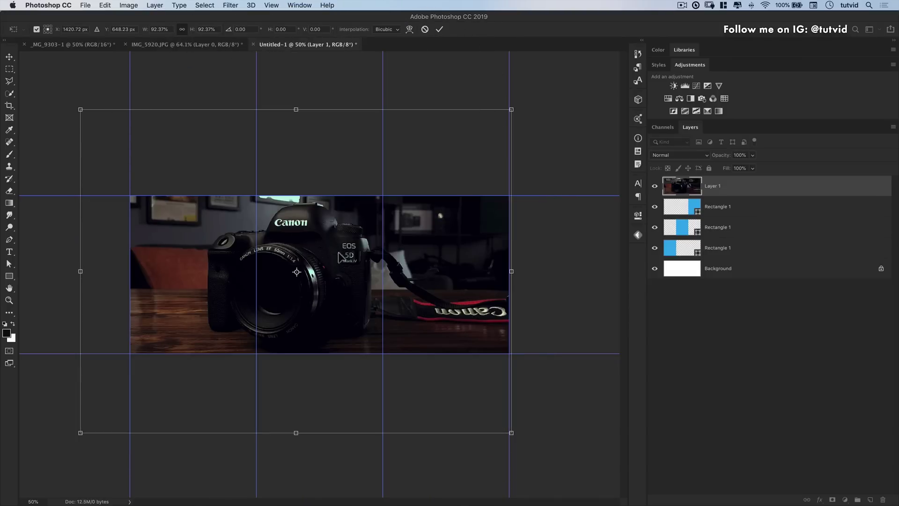
pyautogui.moveTo(337, 257); pyautogui.dragTo(324, 266)
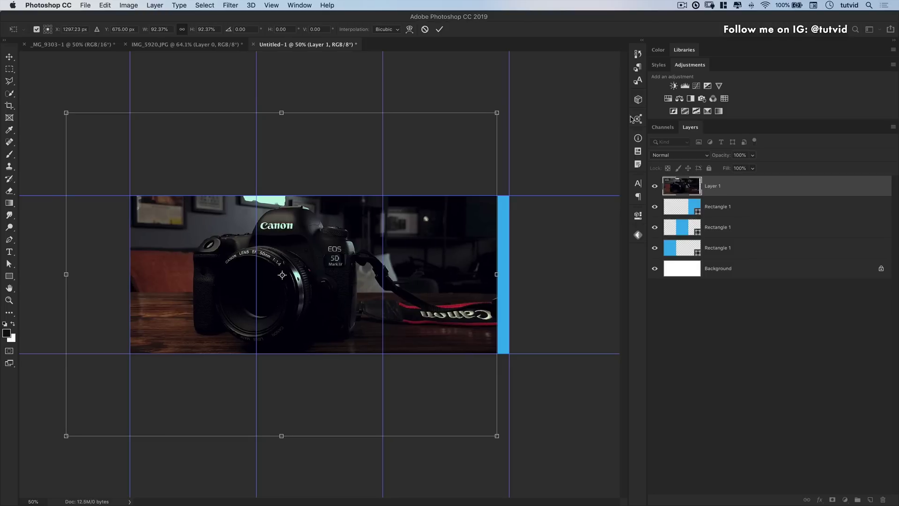
# Step: Enlarge the photo from its centre to 98.5%, nudge it right and up, and commit
pyautogui.moveTo(505, 111); pyautogui.dragTo(520, 104)
pyautogui.press('Right')
pyautogui.press('Right')
pyautogui.press('Right')
pyautogui.press('Right')
pyautogui.press('Right')
pyautogui.press('Right')
pyautogui.press('Right')
pyautogui.press('Right')
pyautogui.press('Right')
pyautogui.press('Right')
pyautogui.press('Right')
pyautogui.press('Right')
pyautogui.press('Right')
pyautogui.press('Right')
pyautogui.press('Right')
pyautogui.press('Right')
pyautogui.press('Right')
pyautogui.press('Right')
pyautogui.press('Right')
pyautogui.press('Right')
pyautogui.press('Up')
pyautogui.press('Up')
pyautogui.press('Up')
pyautogui.press('Up')
pyautogui.press('Up')
pyautogui.press('Up')
pyautogui.press('Up')
pyautogui.press('Up')
pyautogui.press('Up')
pyautogui.press('Up')
pyautogui.press('Up')
pyautogui.press('Up')
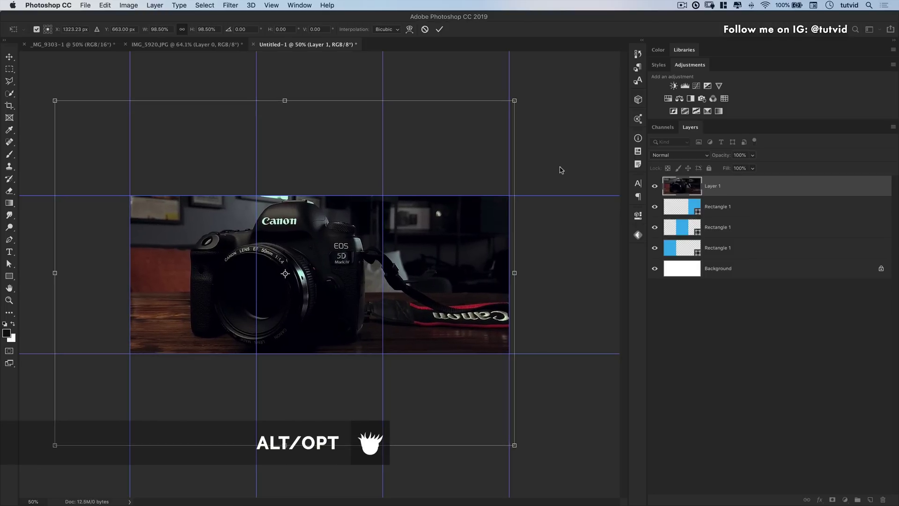
pyautogui.click(439, 29)
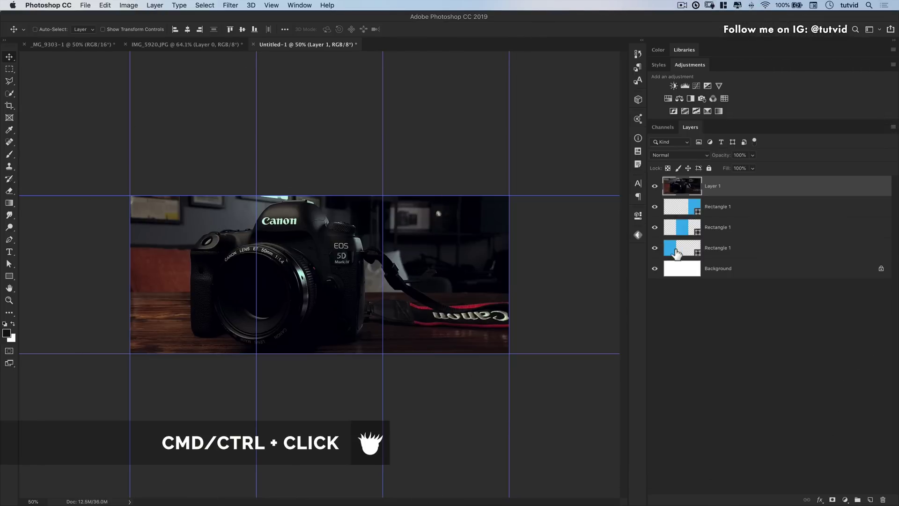
# Step: Copy the left, middle and right column areas of the photo onto Layers 2, 3 and 4
pyautogui.keyDown('super'); pyautogui.click(678, 251); pyautogui.keyUp('super')
pyautogui.press('super+j')
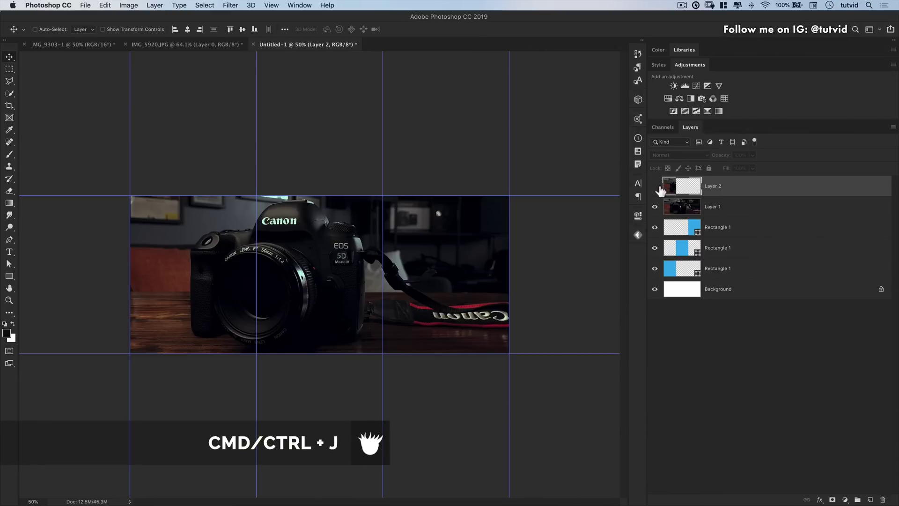
pyautogui.click(694, 212)
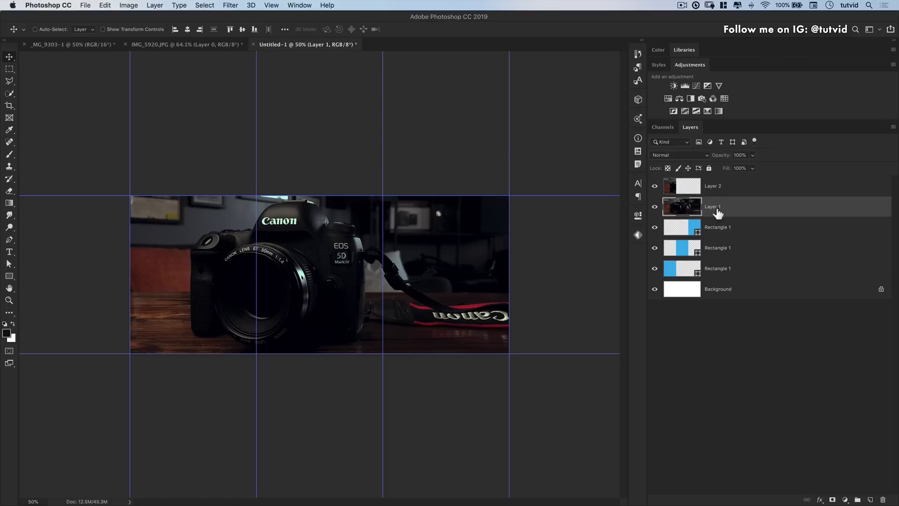
pyautogui.keyDown('super'); pyautogui.click(688, 253); pyautogui.keyUp('super')
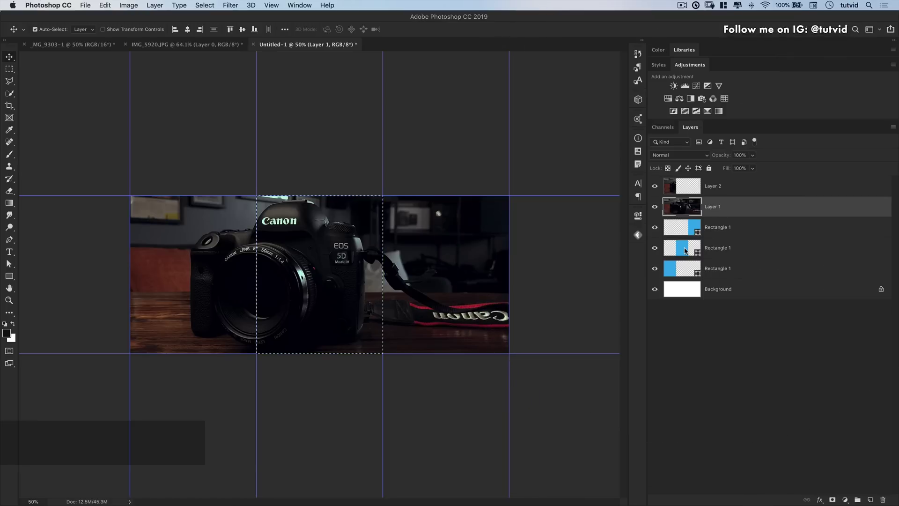
pyautogui.press('super+j')
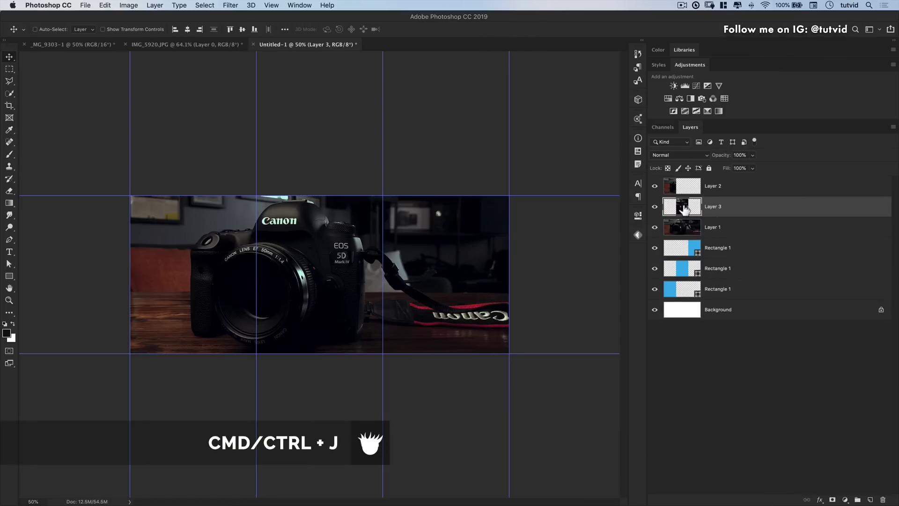
pyautogui.click(689, 230)
pyautogui.keyDown('super'); pyautogui.click(691, 255); pyautogui.keyUp('super')
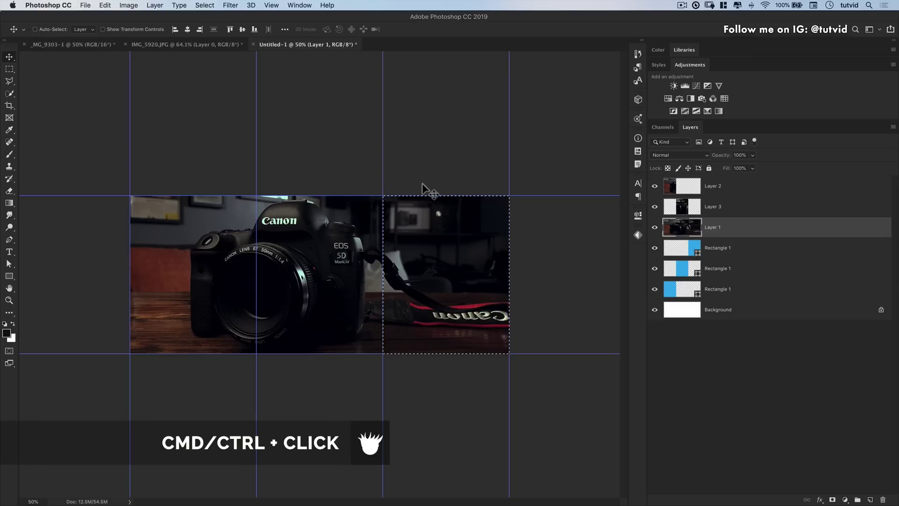
pyautogui.press('super+j')
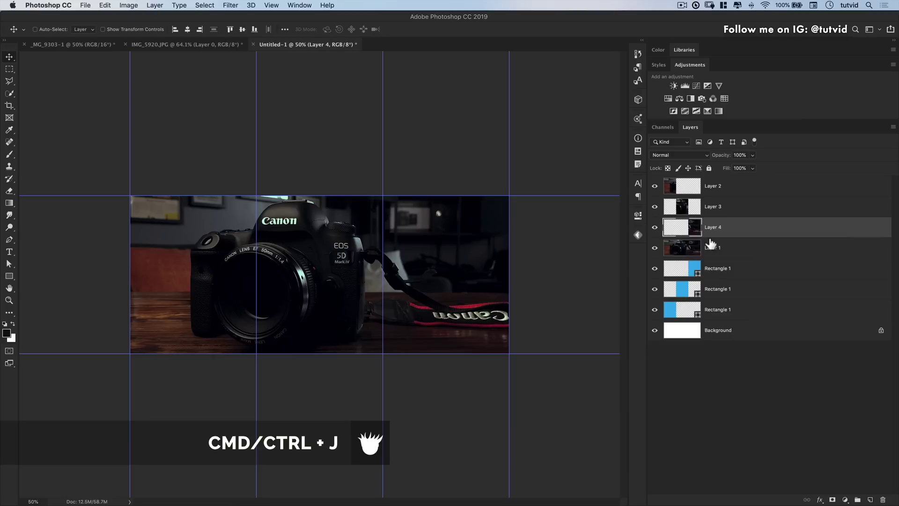
# Step: Rename Layers 2, 3 and 4 to 'Image 1', 'Image 2' and 'Image 3'
pyautogui.doubleClick(713, 186)
pyautogui.write('Image 1')
pyautogui.doubleClick(712, 206)
pyautogui.write('Image 2')
pyautogui.doubleClick(713, 227)
pyautogui.write('Image 3')
pyautogui.press('Return')
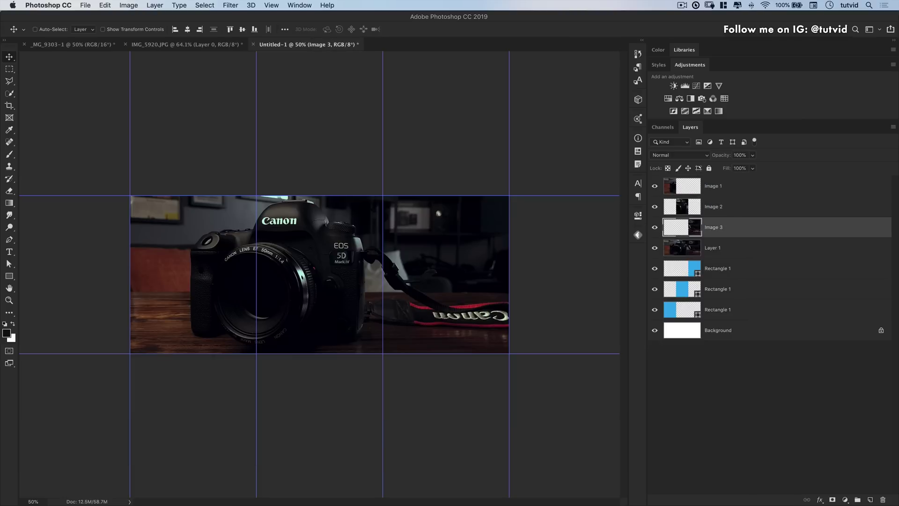
# Step: Select Image 1 through Image 3 and bring up their layer context menu, then dismiss it
pyautogui.keyDown('shift'); pyautogui.click(739, 193); pyautogui.keyUp('shift')
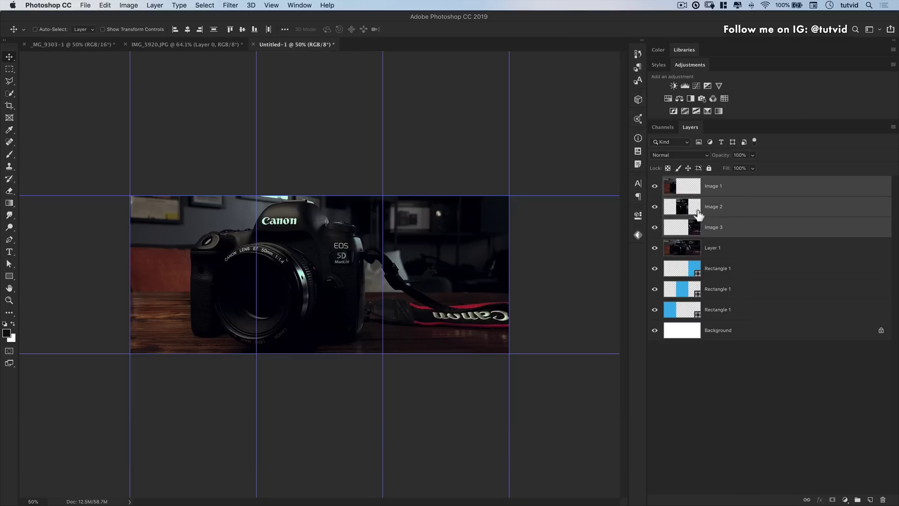
pyautogui.rightClick(764, 204)
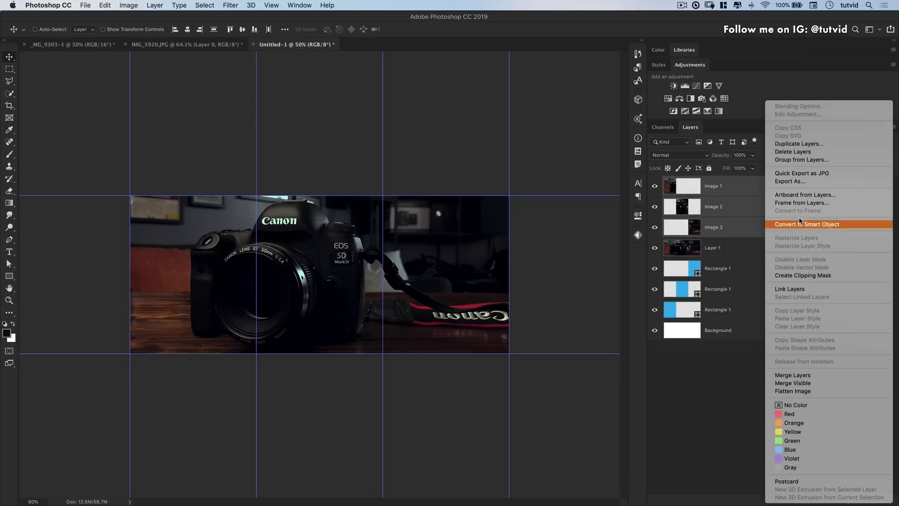
pyautogui.click(730, 200)
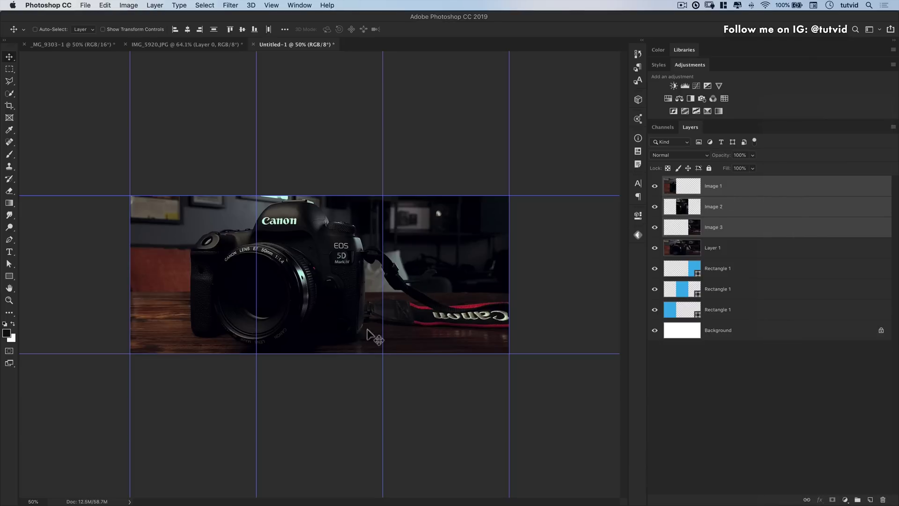